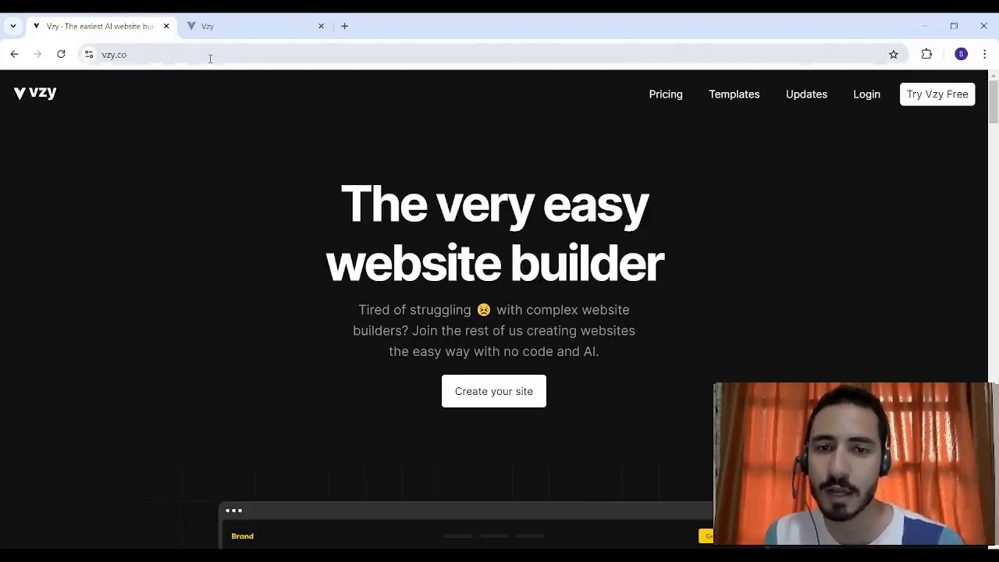
- Start a new site from the Vzy dashboard and browse the Portfolio, Link in bio, Blog and All template categories
click(220, 19)
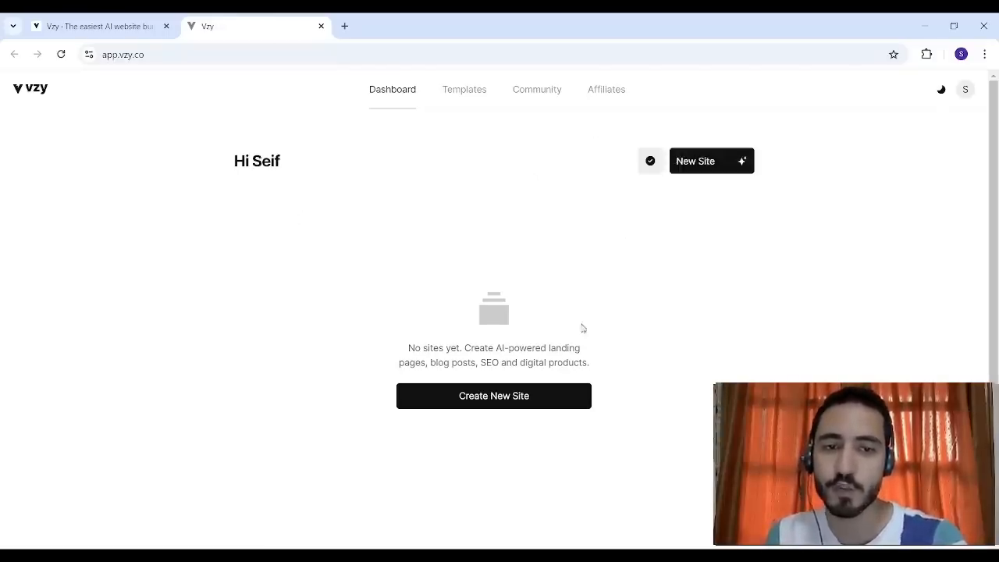
click(512, 395)
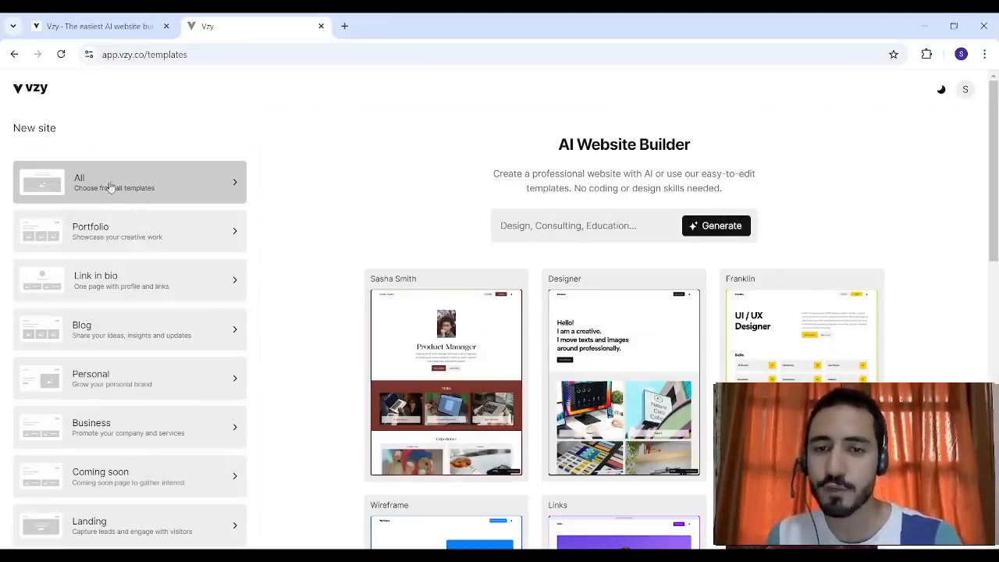
click(129, 228)
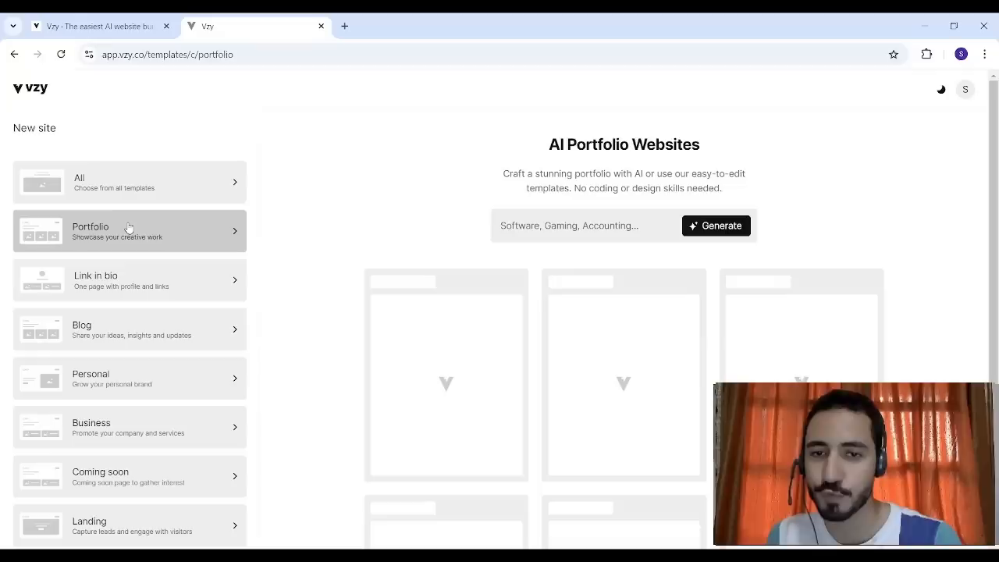
click(132, 287)
click(146, 331)
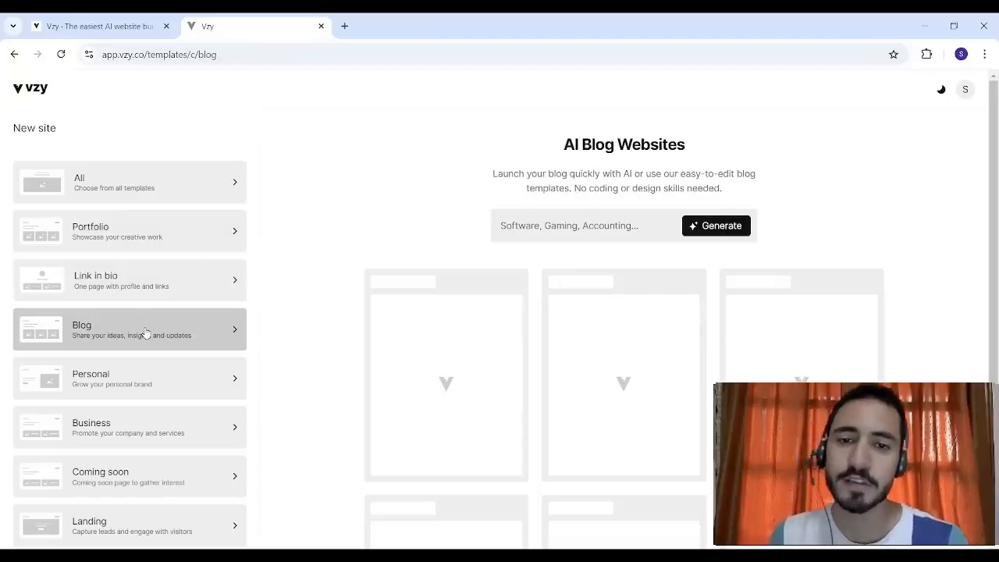
click(145, 191)
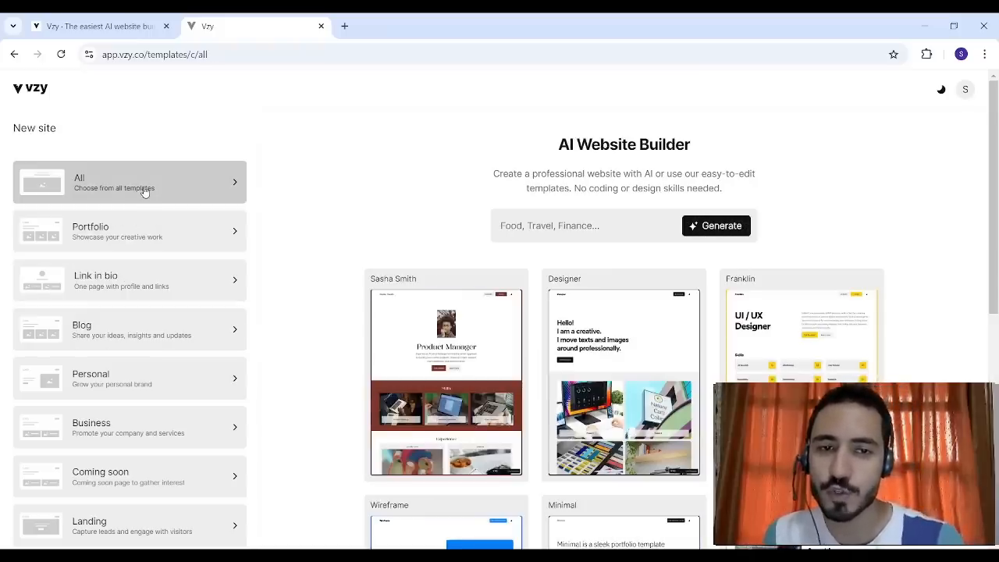
- Choose Tourism as the industry in the AI Website Builder and start generating a site
click(538, 227)
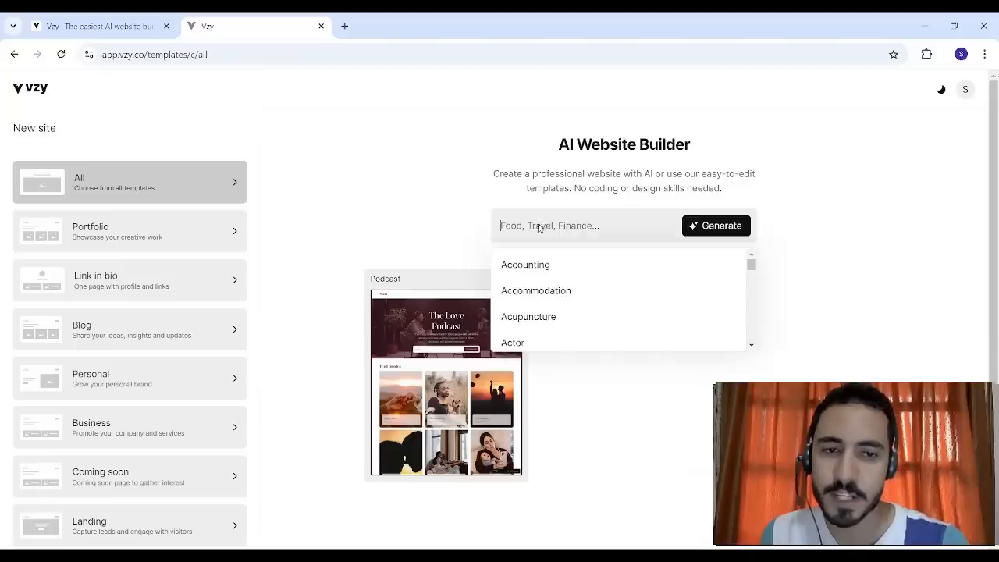
click(446, 221)
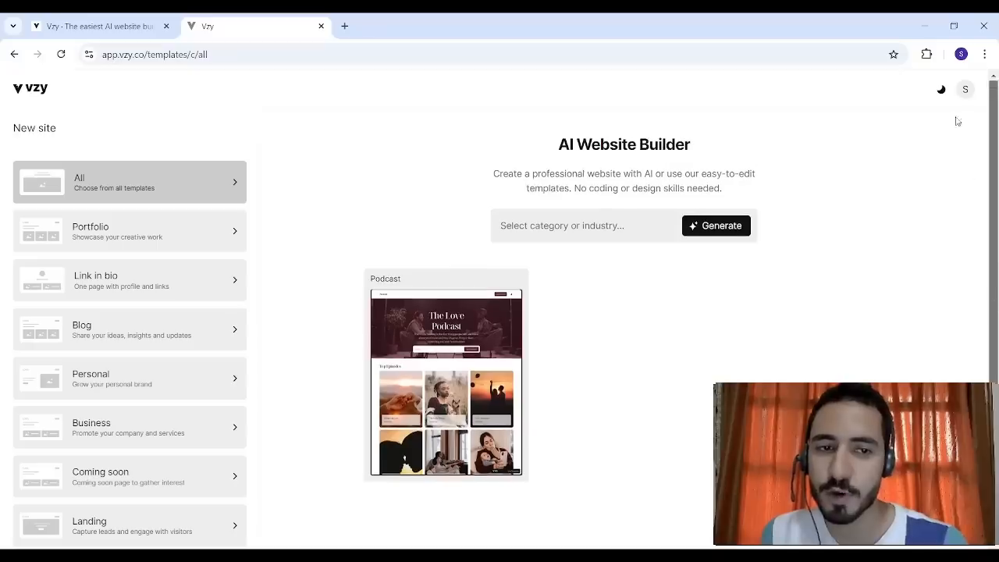
click(529, 221)
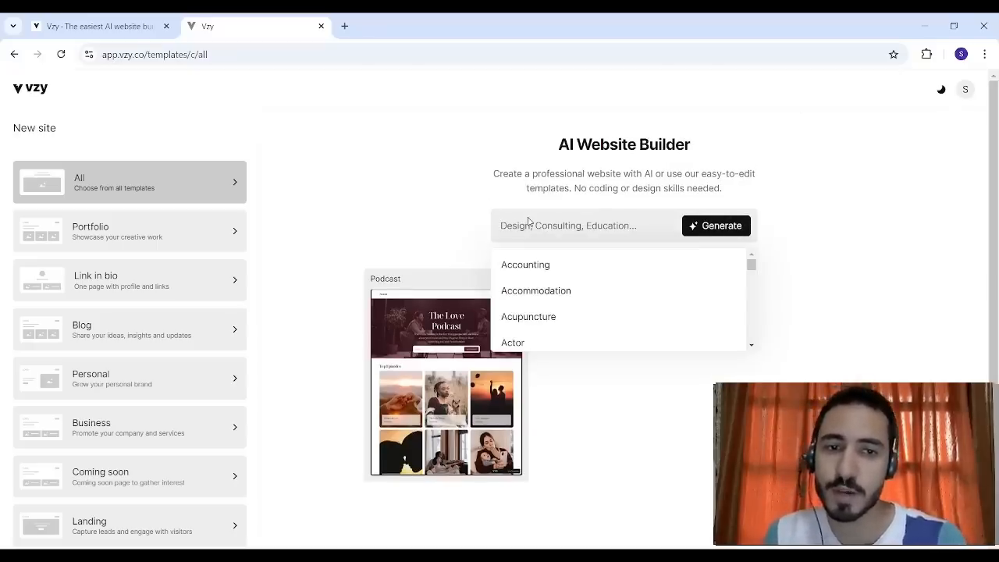
text(Tourism)
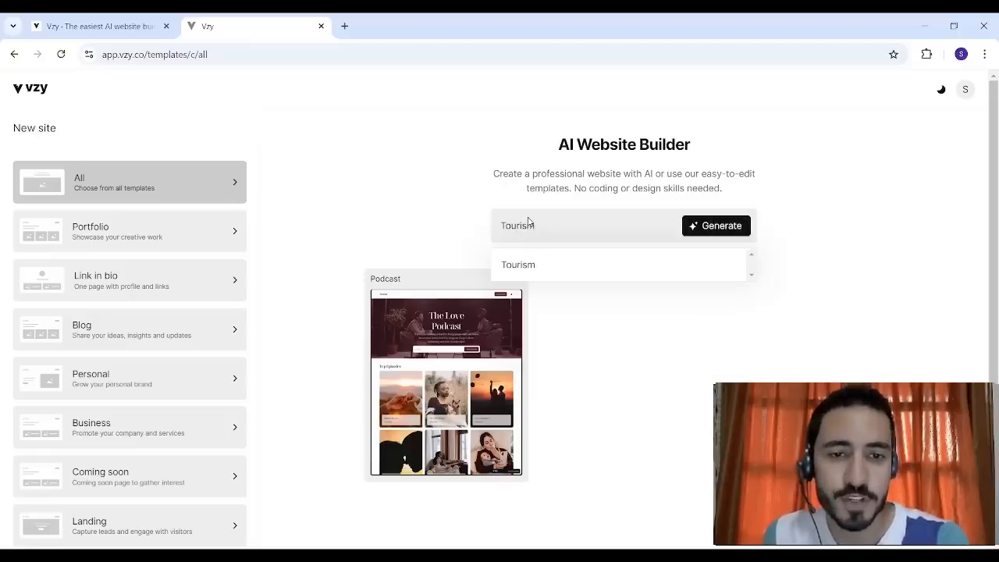
click(543, 269)
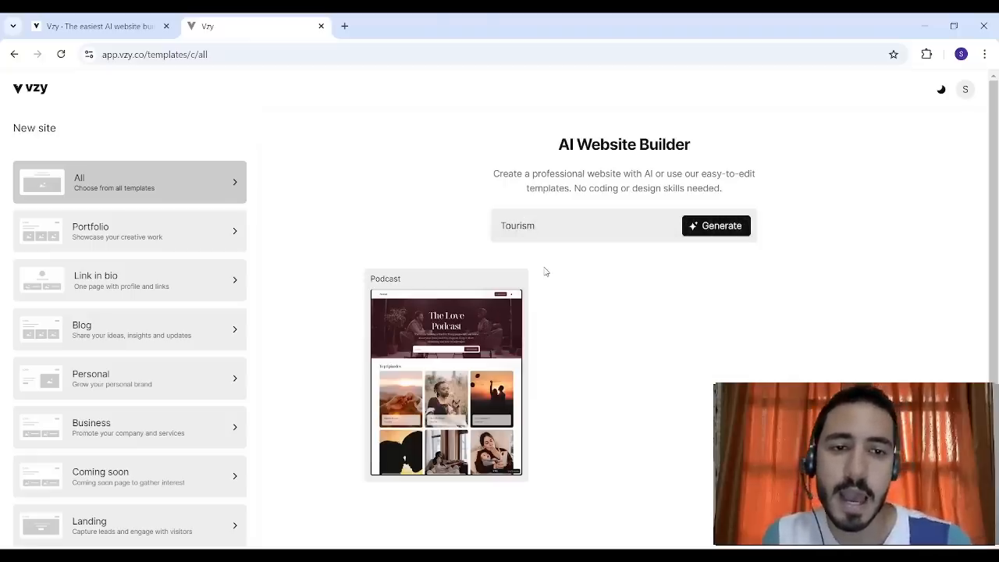
click(732, 228)
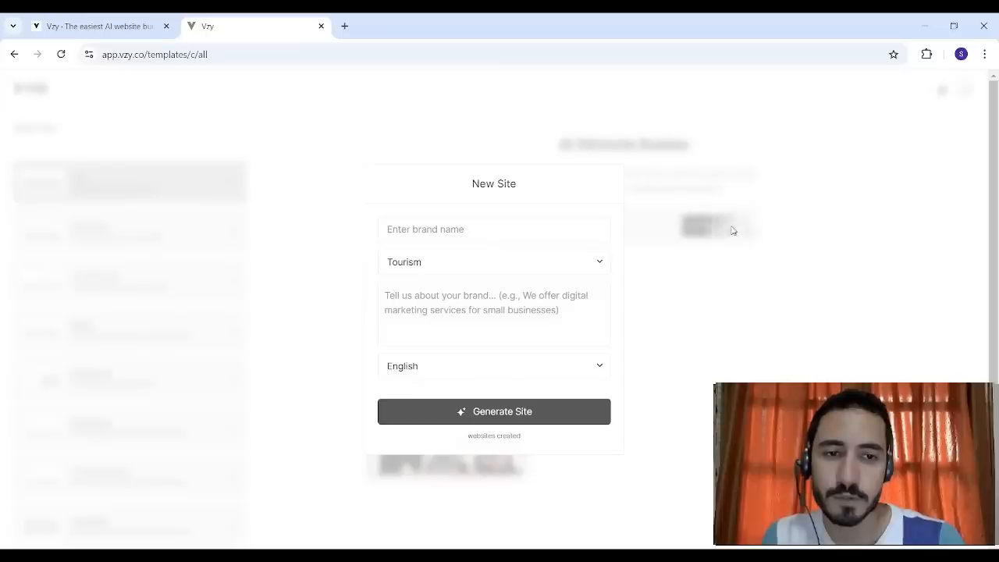
- Set the new site's brand name to Tourx and generate the site in English with the Bold theme
click(481, 230)
text(Tourx)
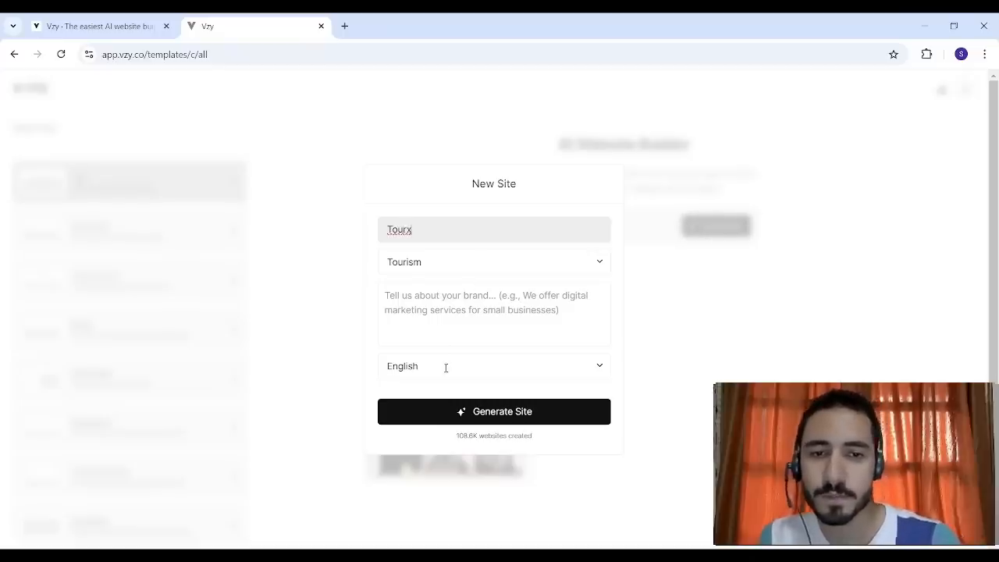
click(442, 328)
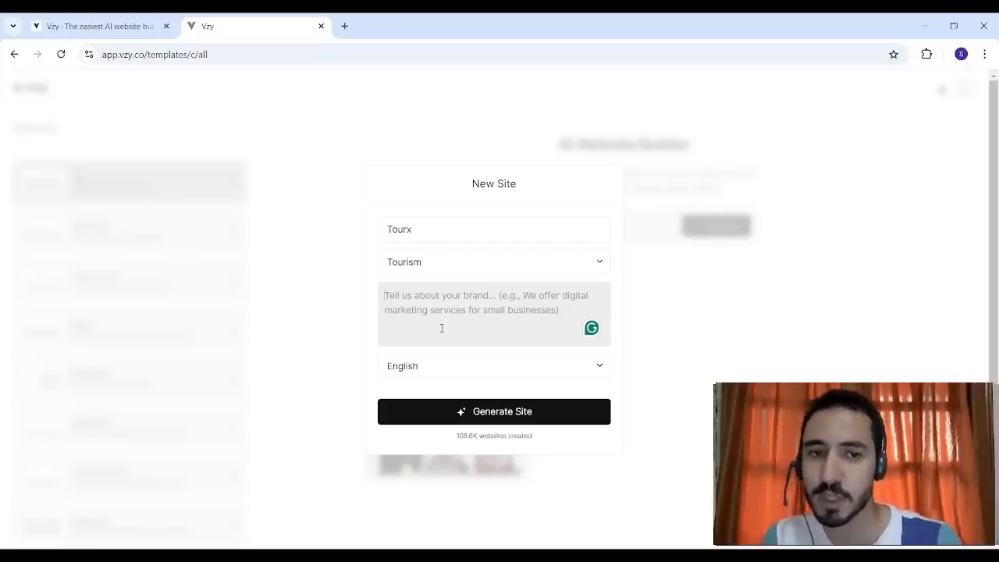
click(461, 417)
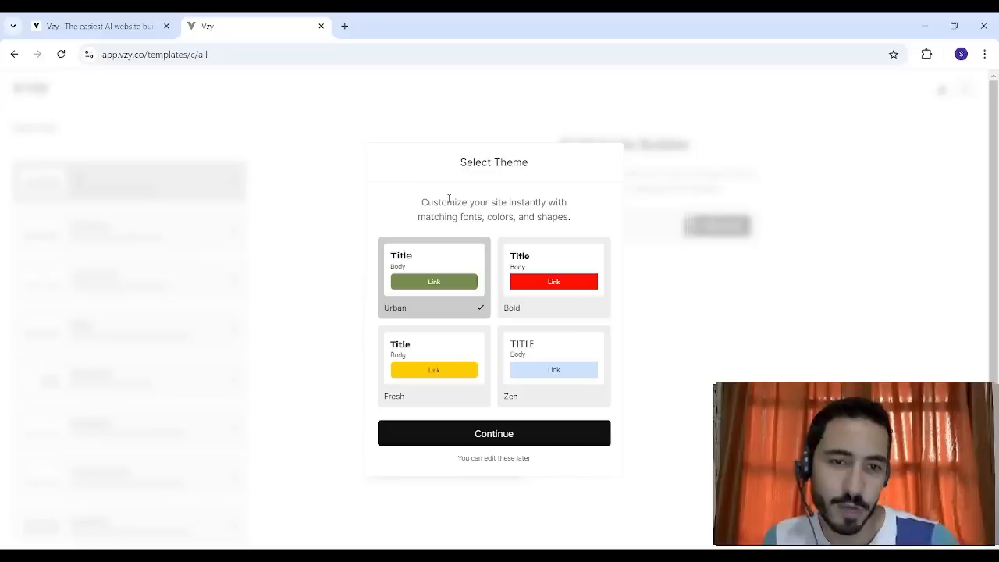
click(531, 266)
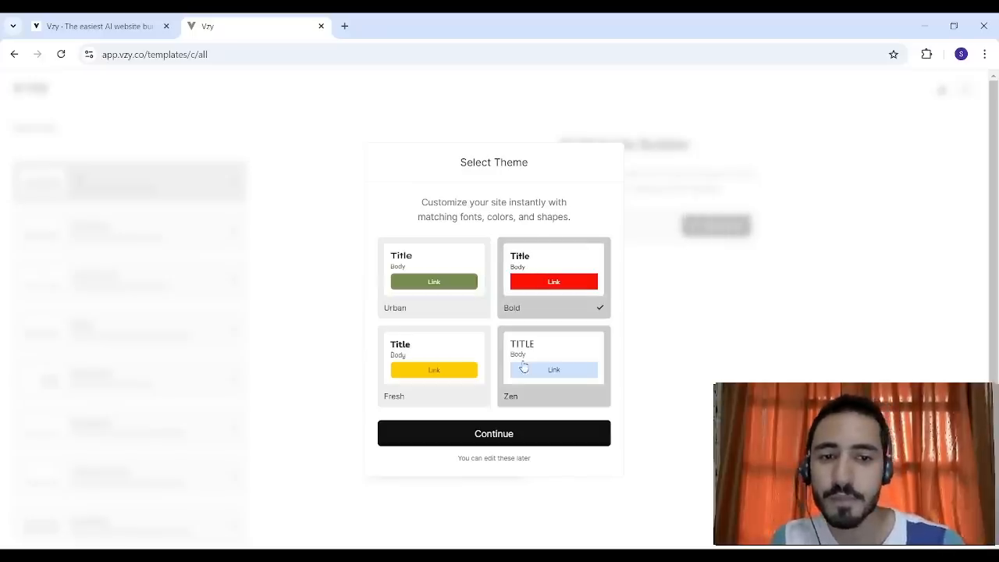
click(484, 432)
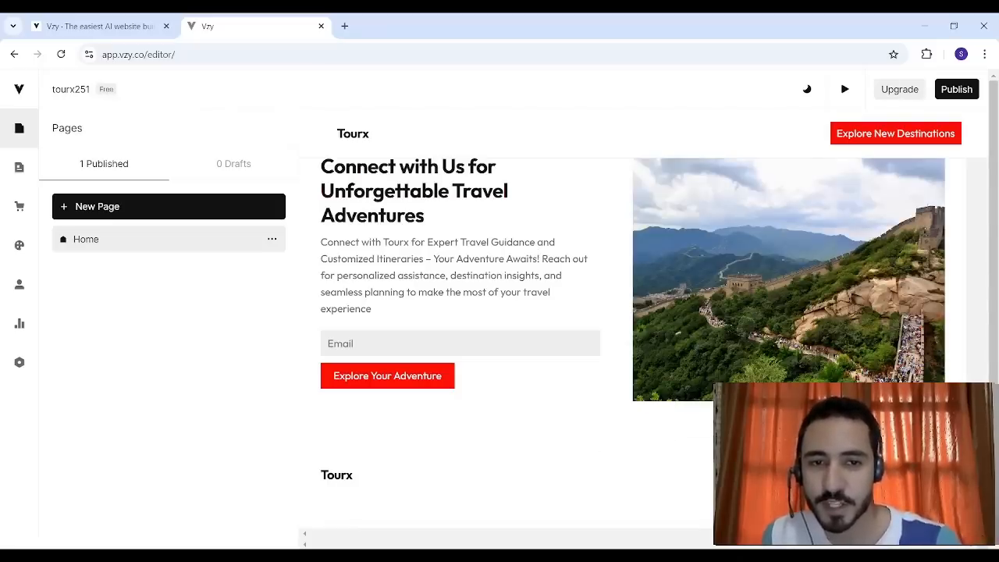
- Review the sections of the generated Home page and return to its opening banner
scroll(966, 309, down, 15)
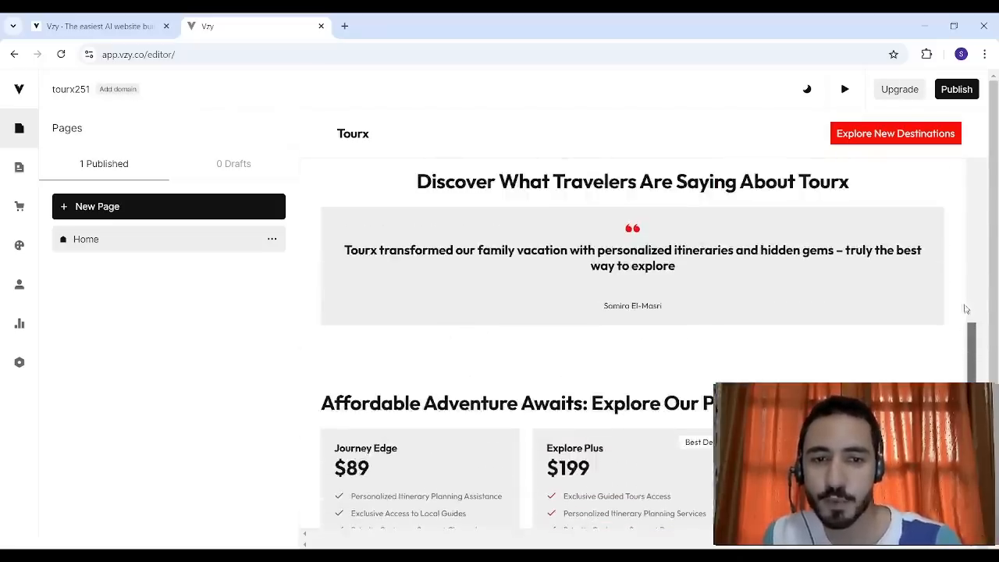
scroll(966, 309, down, 5)
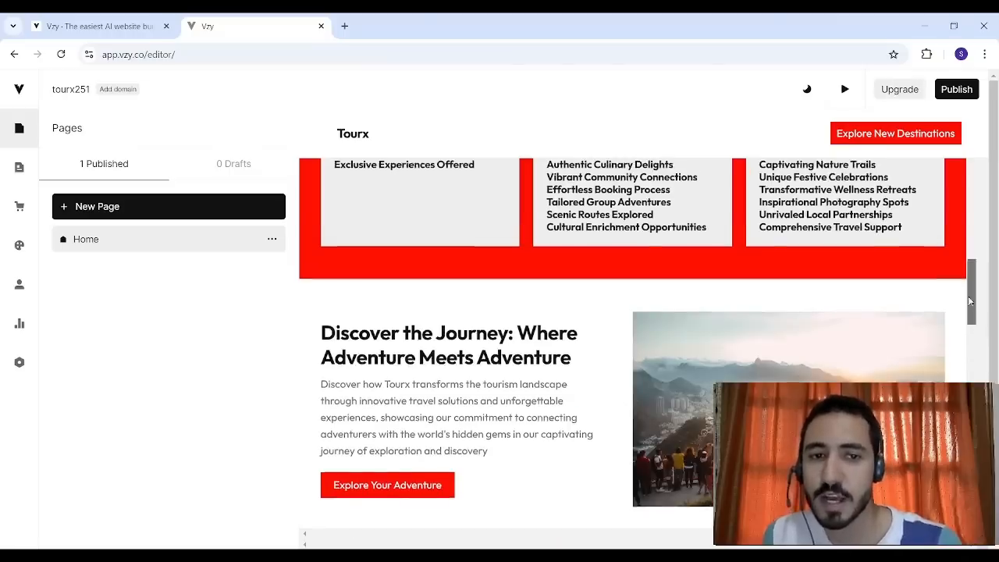
drag(968, 300, 968, 154)
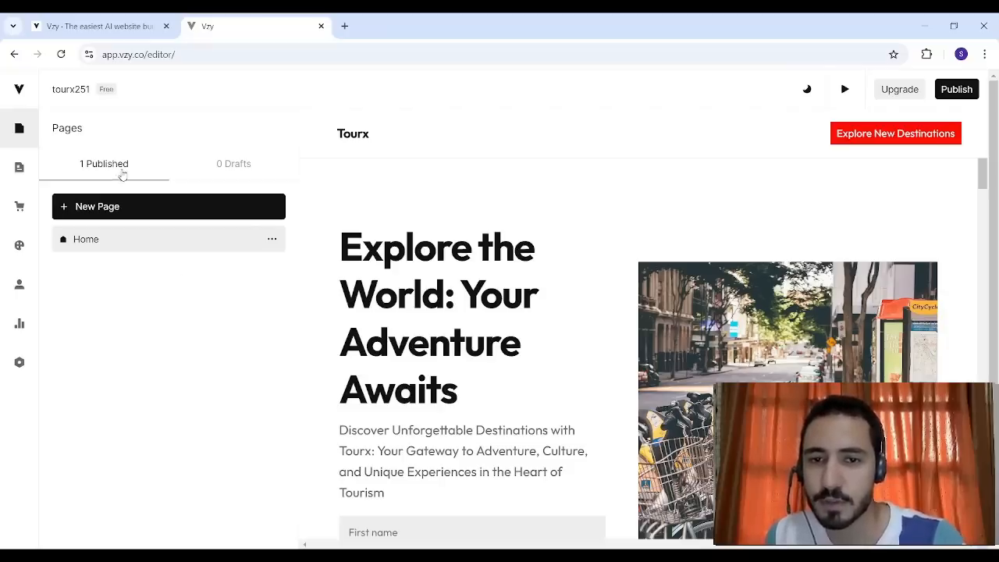
click(115, 239)
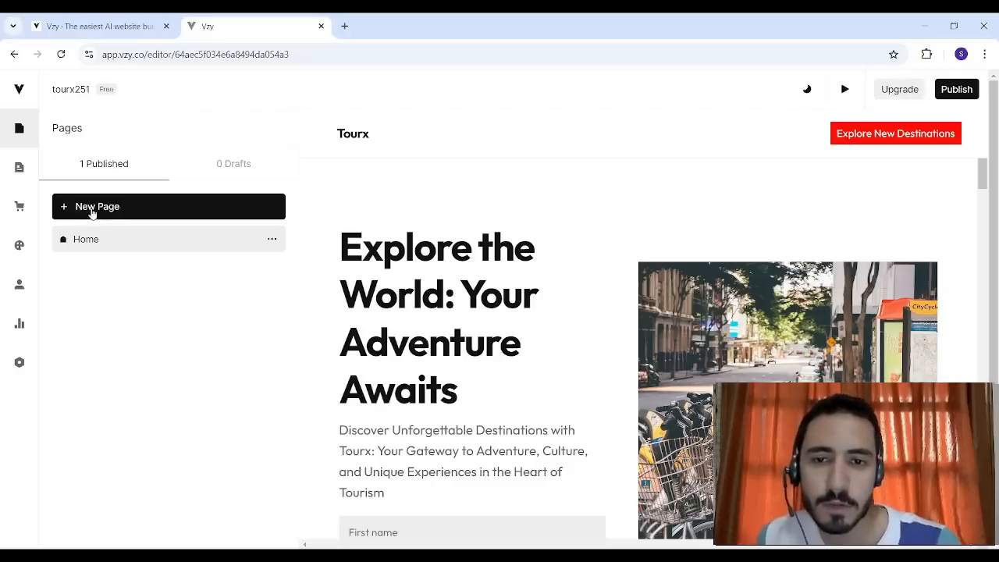
- Look through the site's posts, products, design themes, contacts, analytics, product settings and site settings, and return to the pages
click(19, 167)
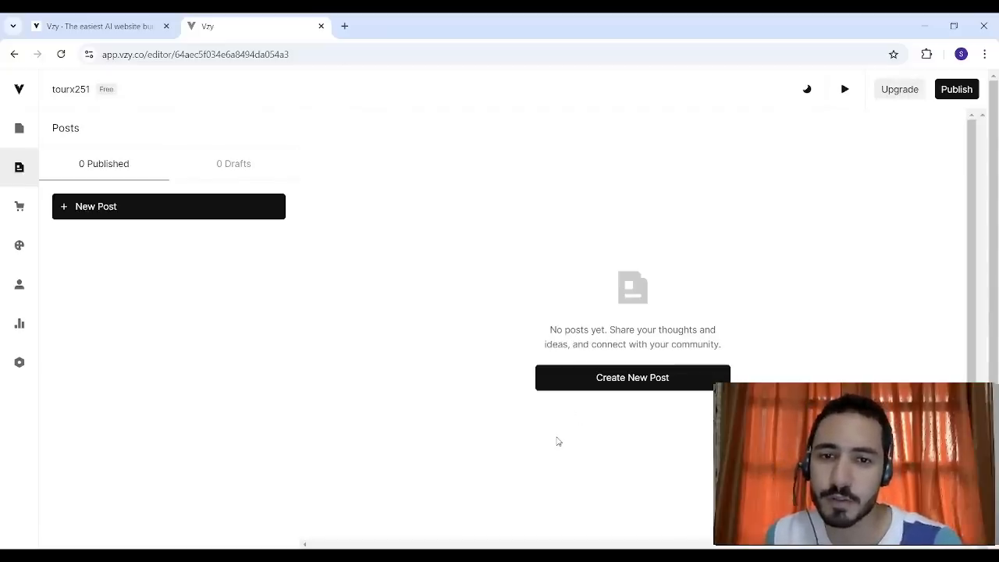
click(19, 214)
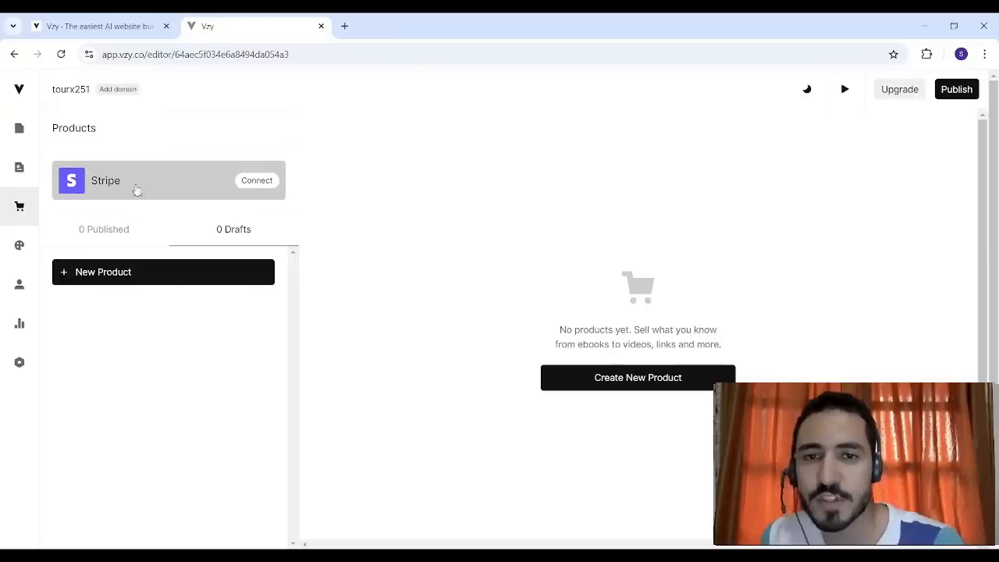
click(21, 243)
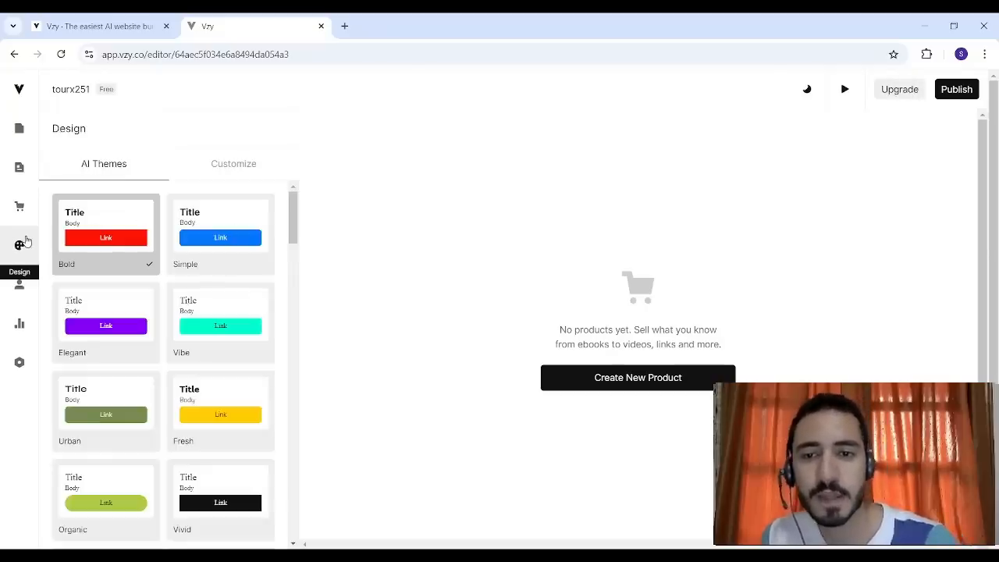
drag(293, 213, 292, 171)
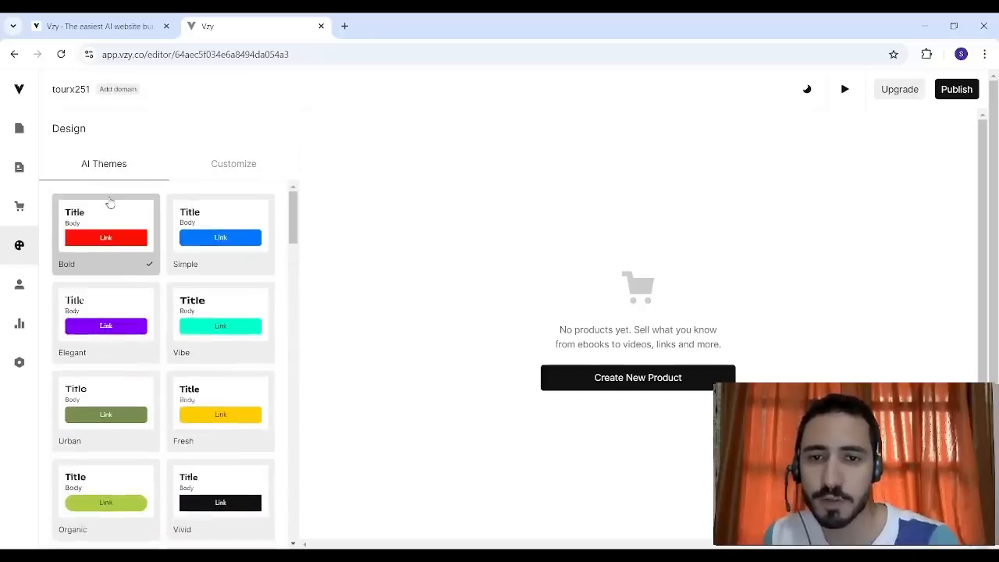
click(25, 284)
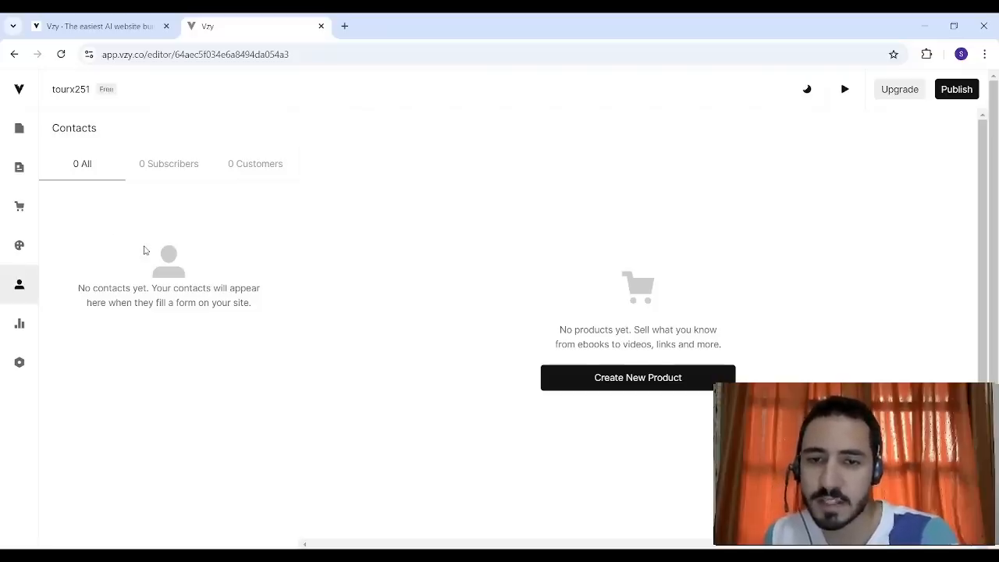
click(19, 327)
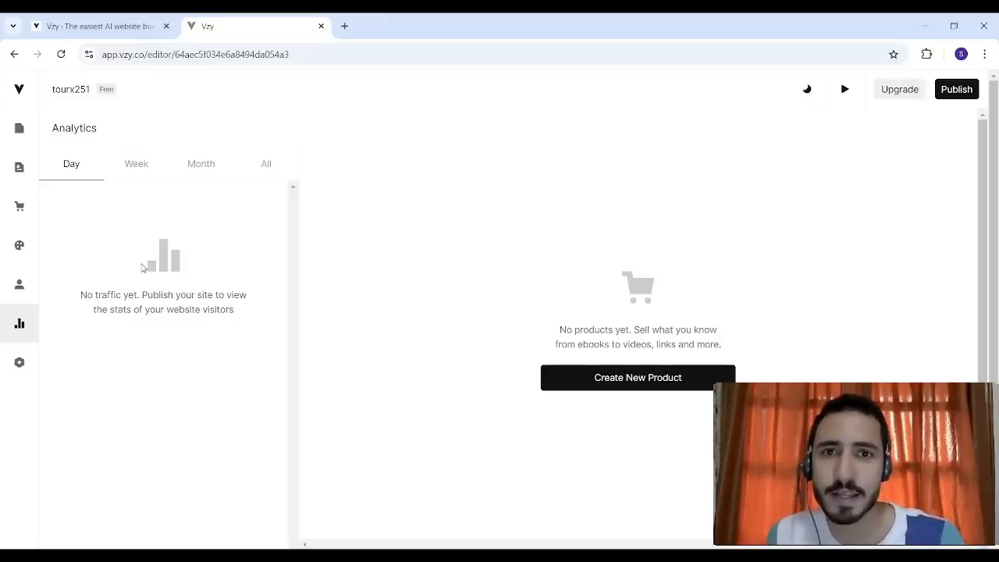
click(20, 363)
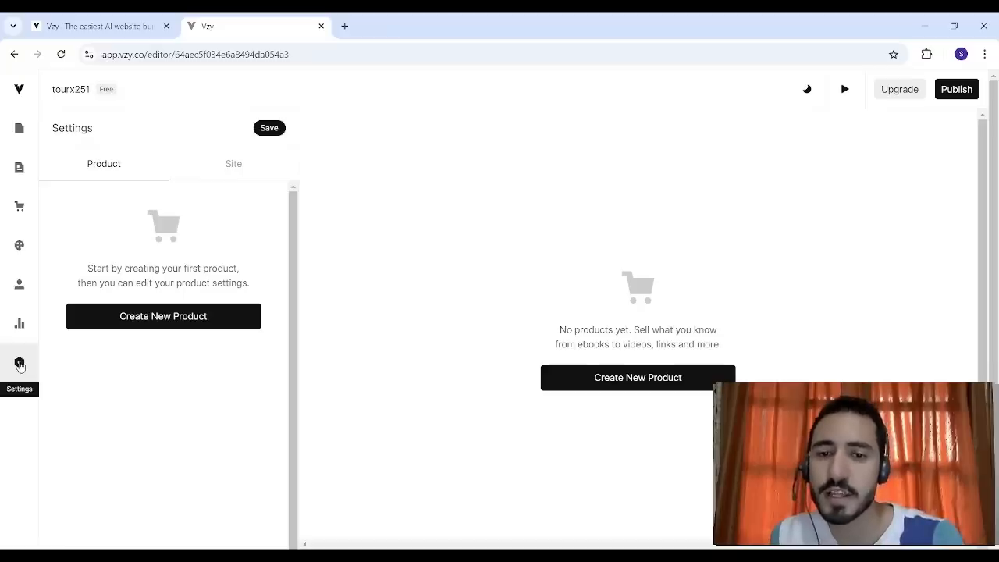
click(231, 171)
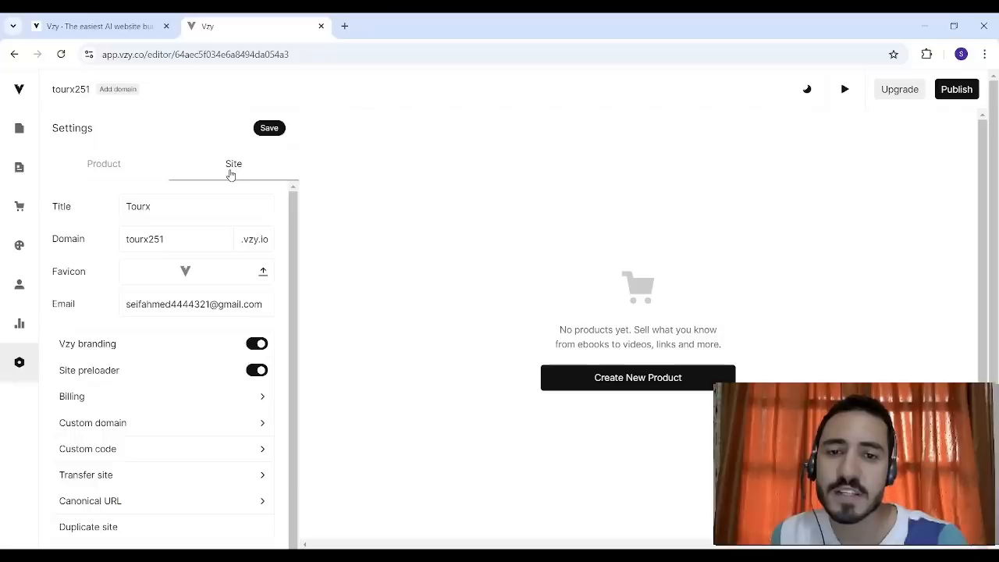
click(19, 128)
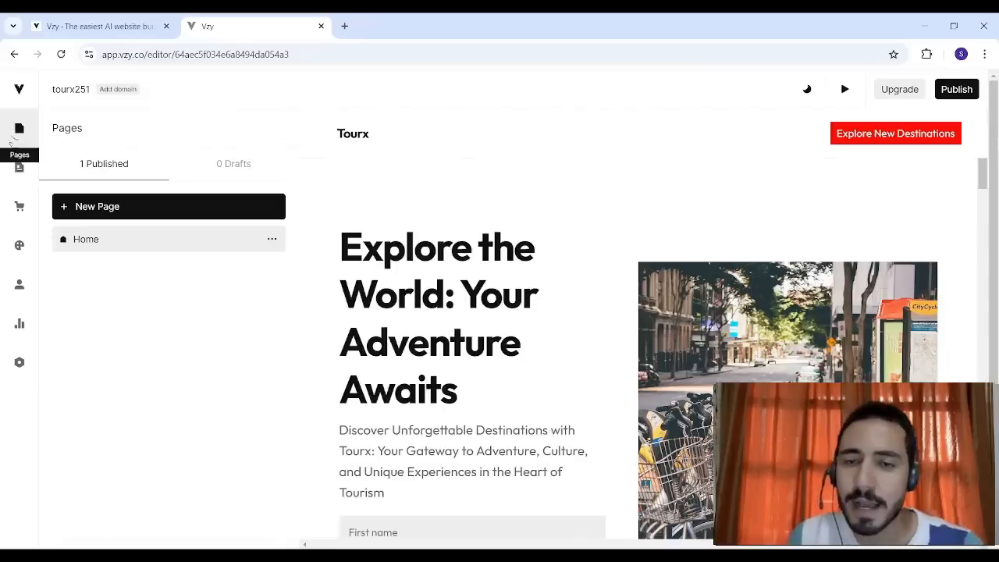
- Open the Home page banner's content, remove the word "Awaits" from its title and put it back
click(474, 204)
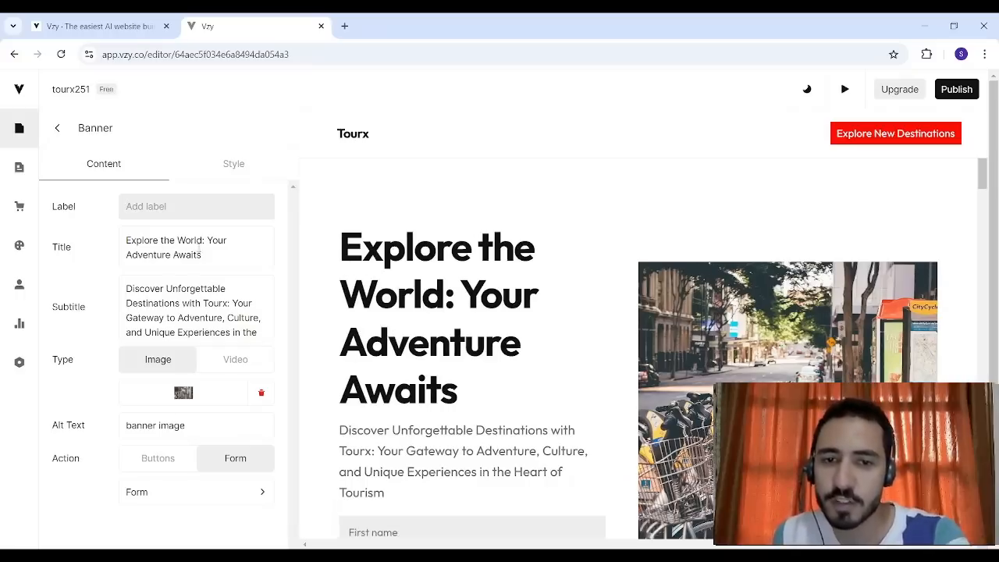
drag(201, 255, 180, 254)
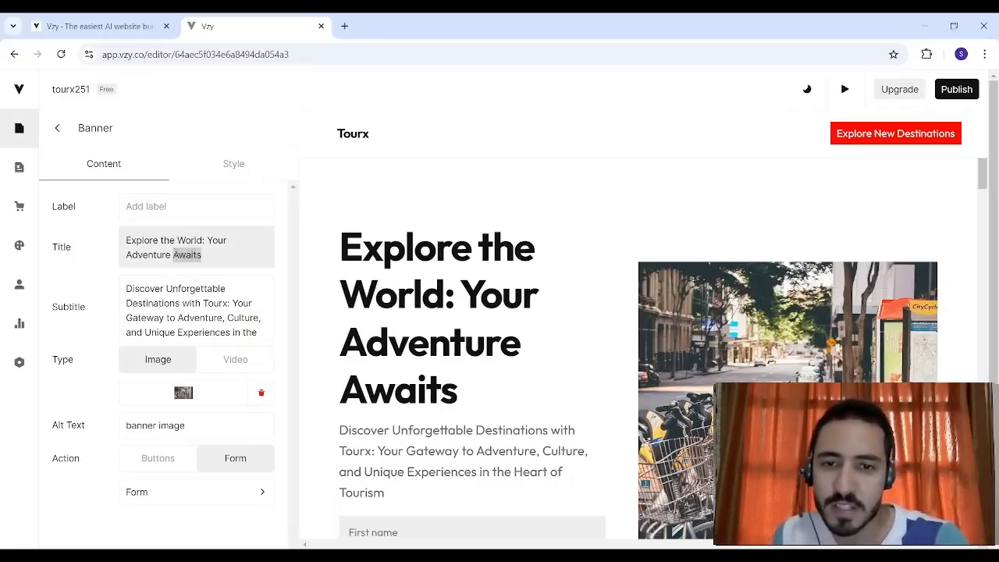
key(BackSpace)
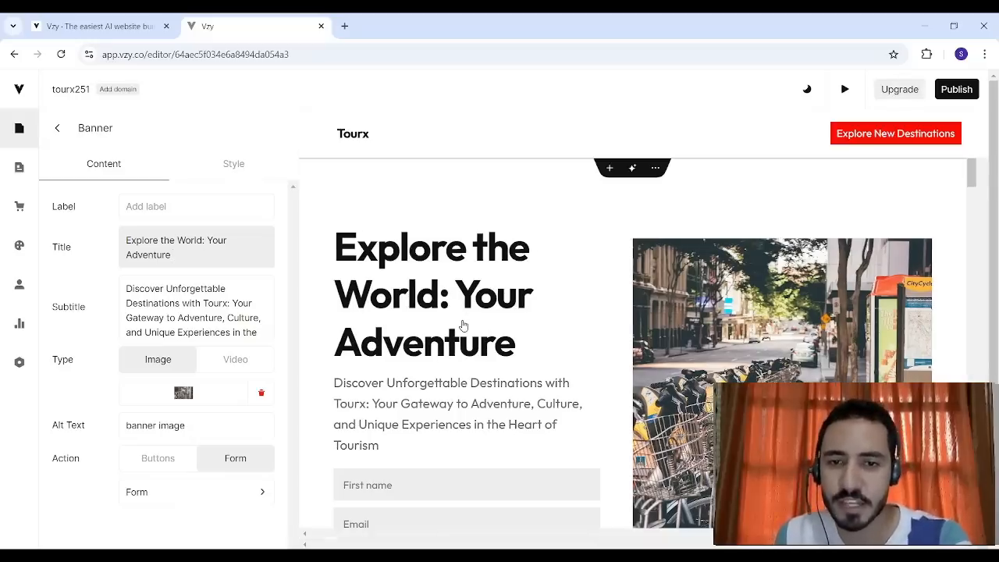
text(Awaits)
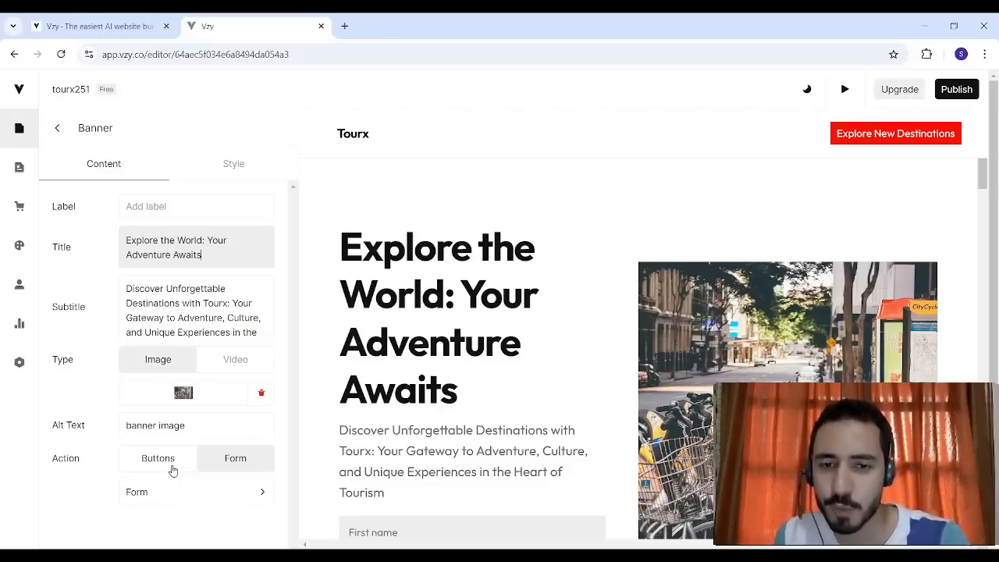
- Examine the banner's style options, including its layouts, title size, alignment and height
click(229, 169)
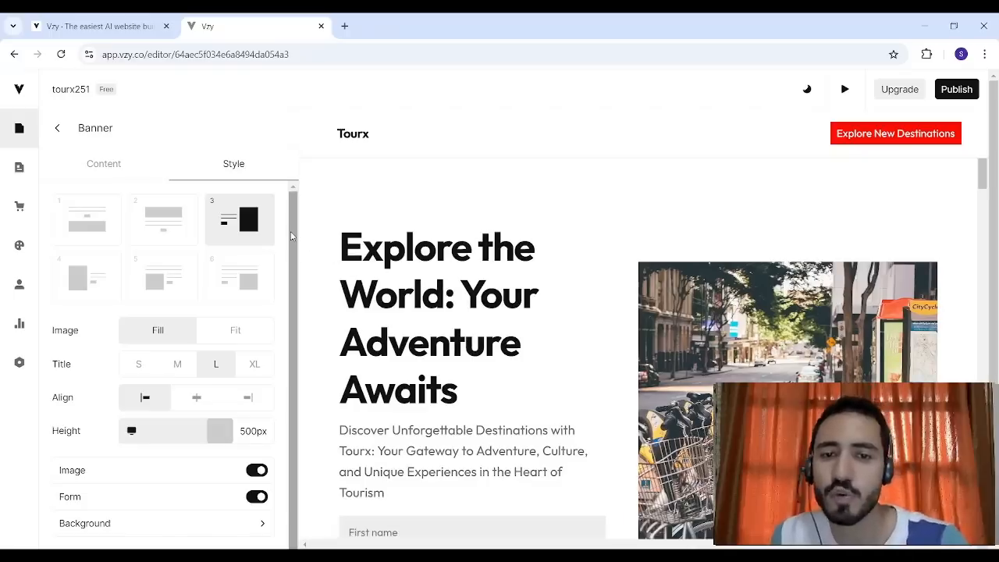
scroll(291, 237, down, 1)
scroll(291, 237, up, 1)
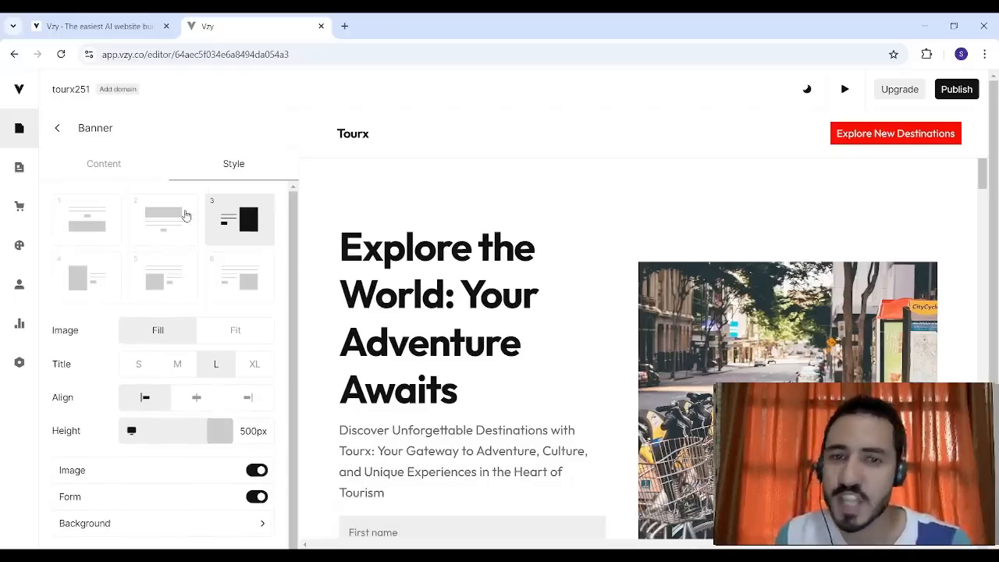
- Try banner layouts 2, 1, 4, 5 and 6, return to layout 3, and align its text to the right
click(133, 225)
click(85, 234)
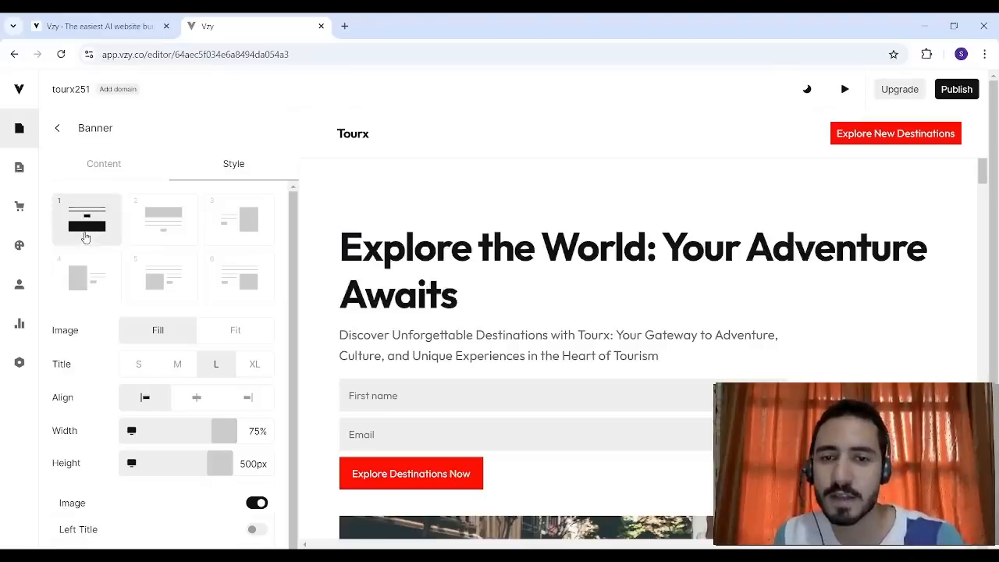
click(92, 280)
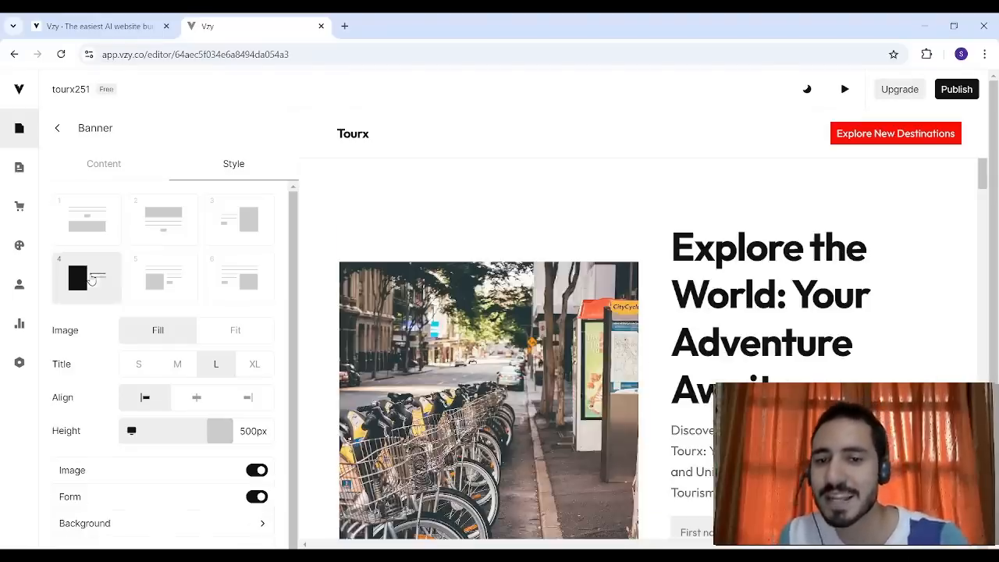
click(151, 261)
click(228, 285)
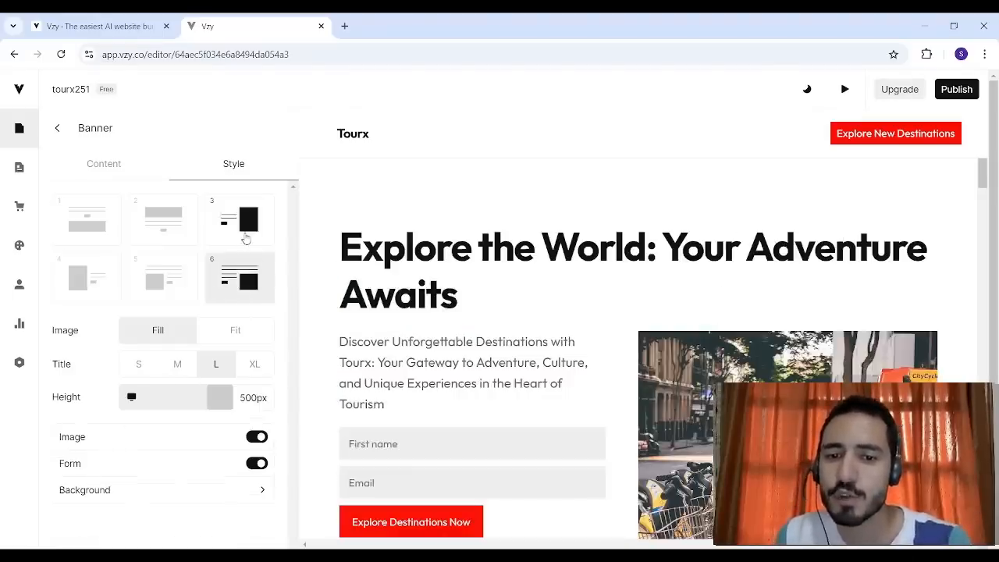
click(245, 236)
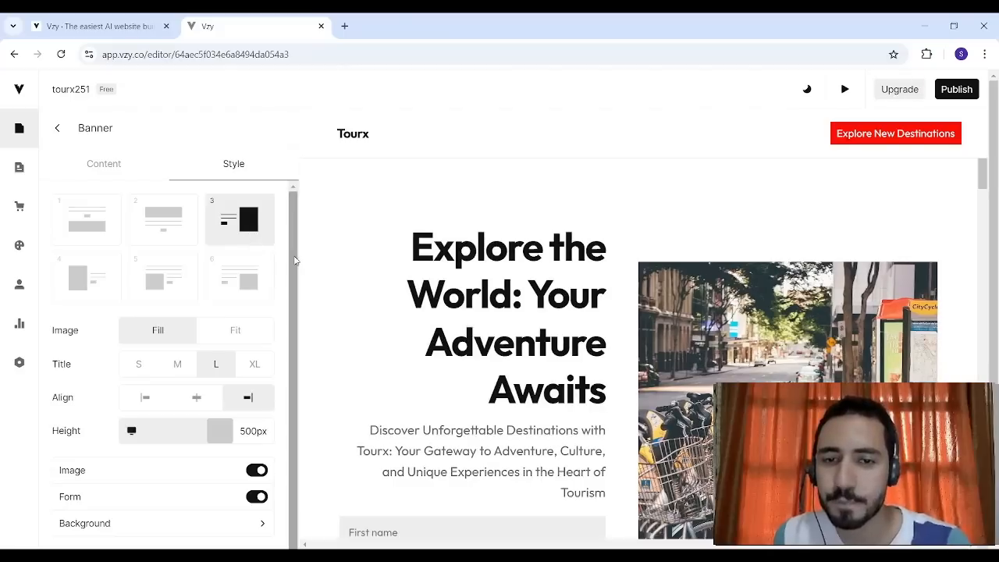
- Try the Fit display for the banner's image and restore Fill
scroll(293, 297, down, 1)
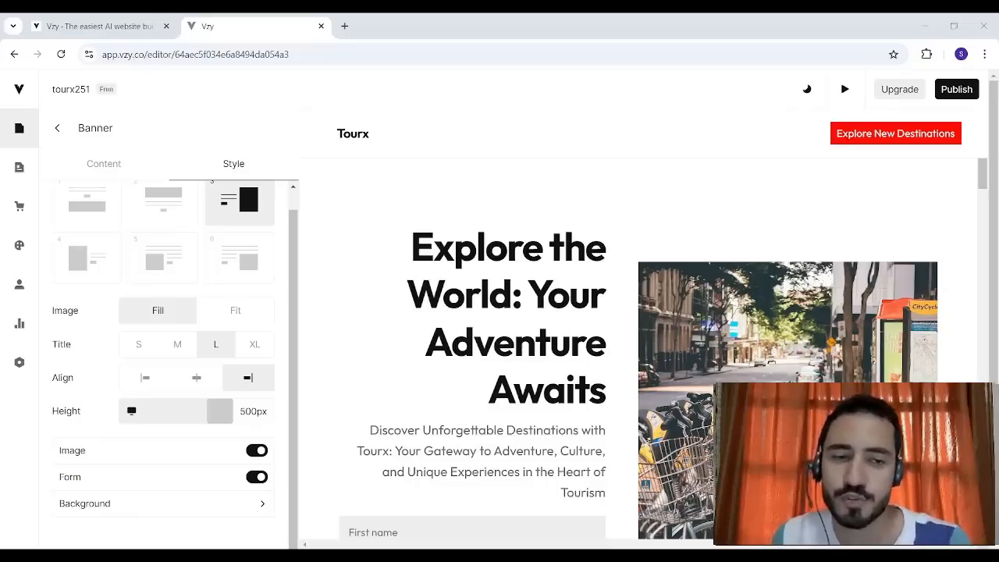
click(233, 312)
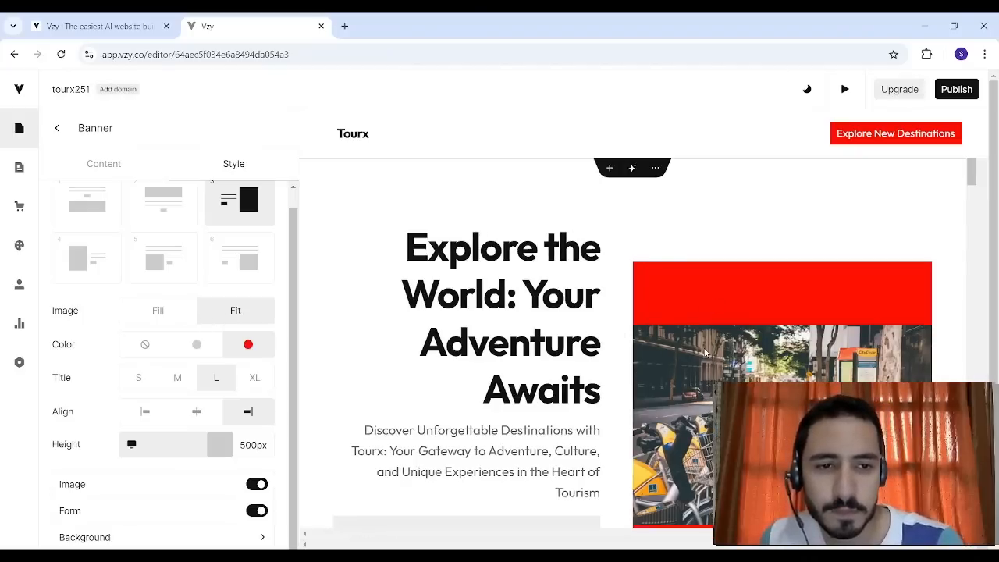
click(163, 313)
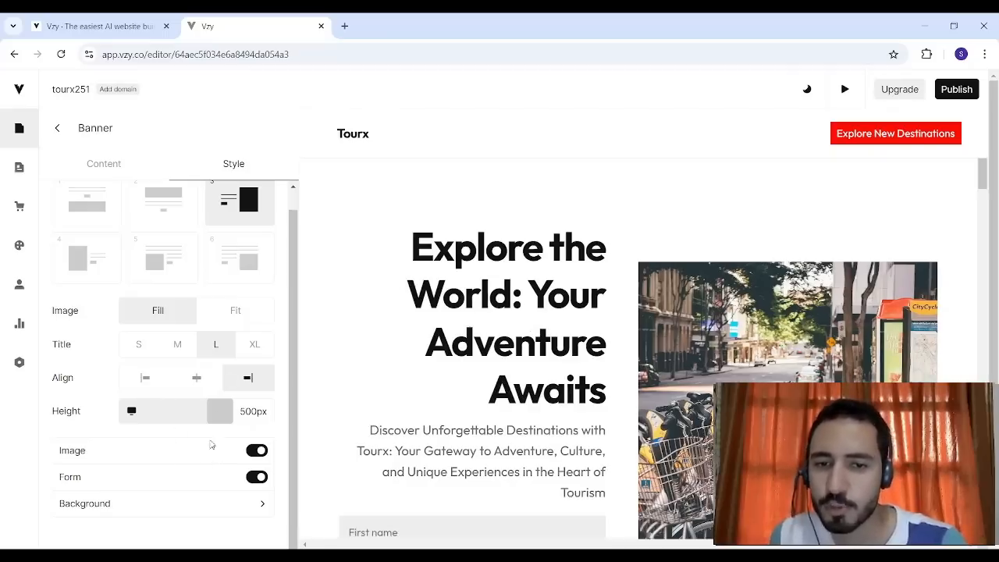
- Switch the banner's image off and on again, and do the same with its form
click(258, 451)
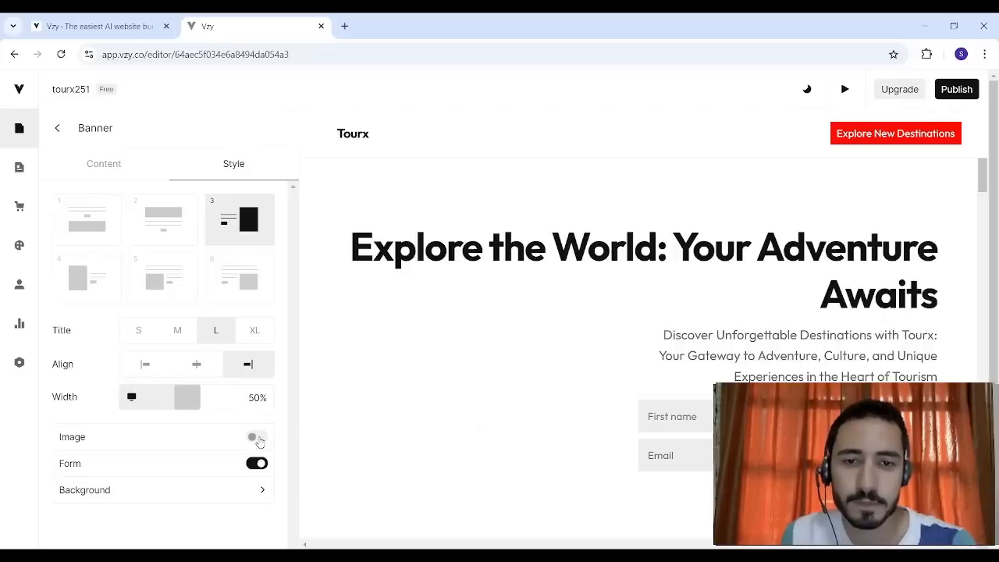
click(258, 435)
click(258, 498)
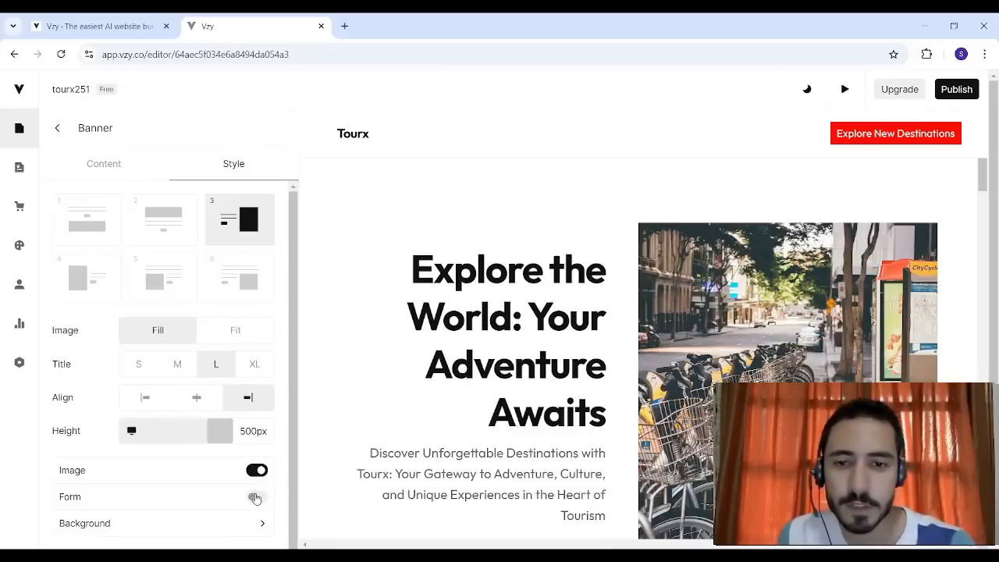
click(254, 498)
- In the banner's background settings, try the grey color, return to no color, and set the width to Fill
scroll(291, 419, down, 1)
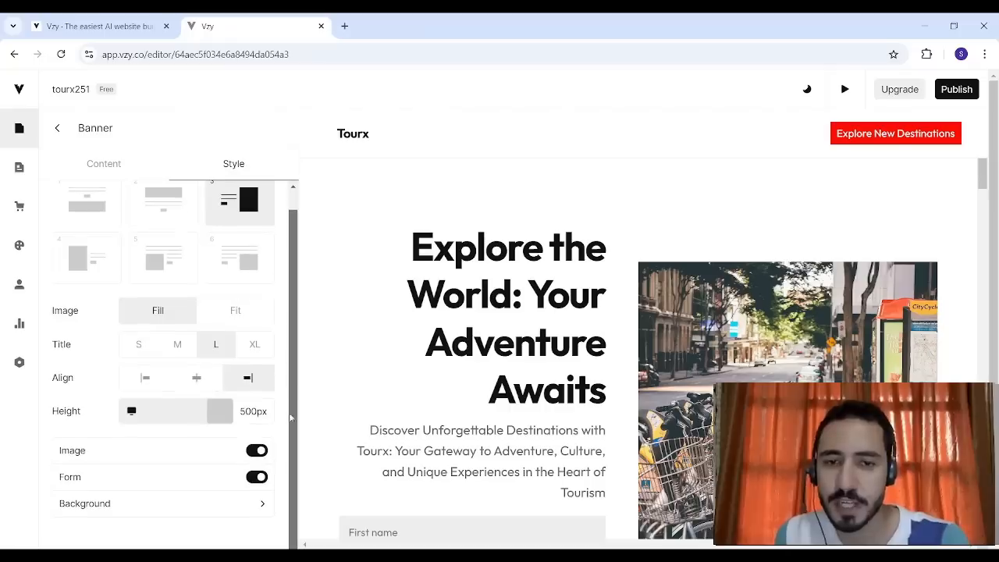
click(185, 507)
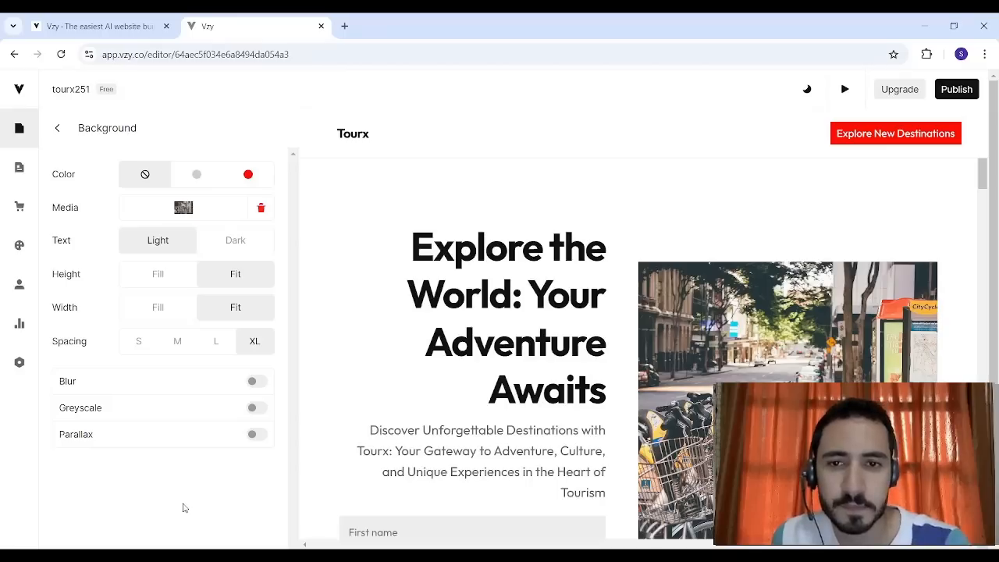
click(197, 176)
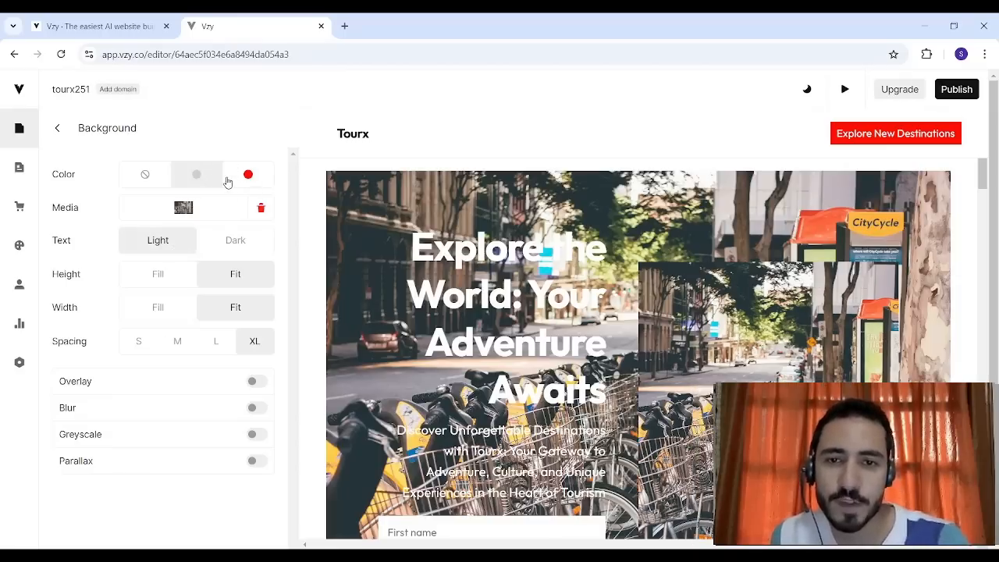
click(165, 179)
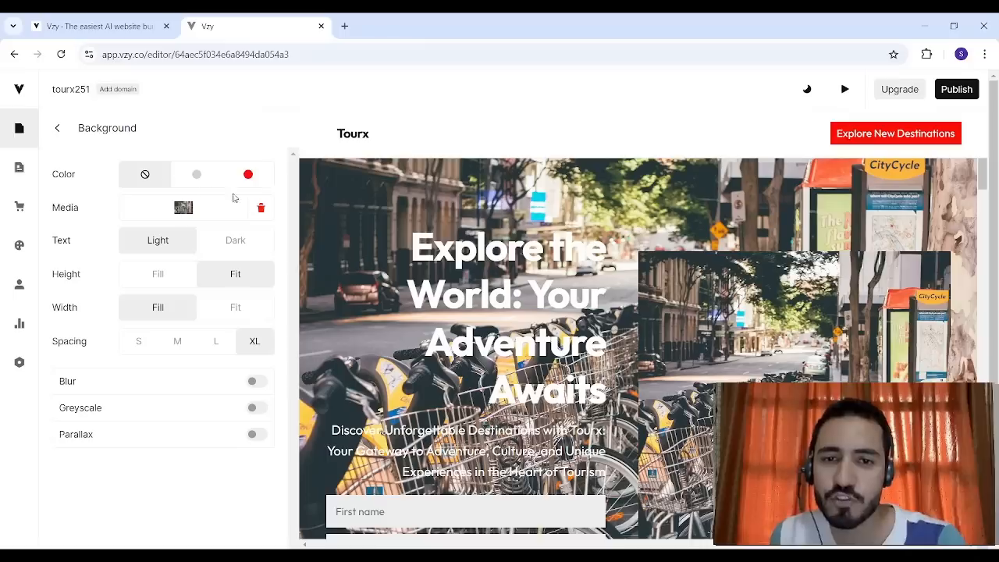
- Try the red background color on the banner and review the Home page sections below it
click(248, 174)
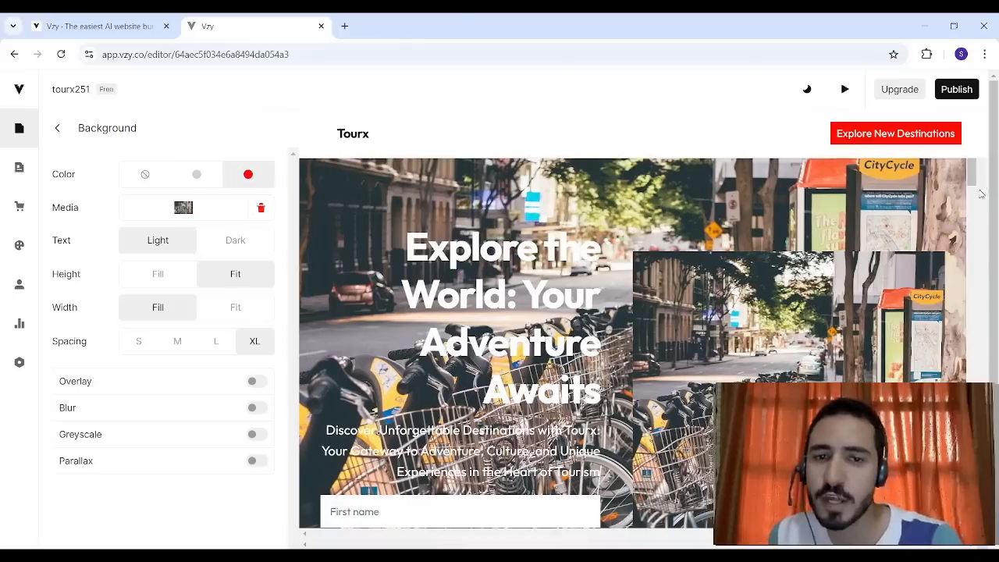
drag(973, 180, 978, 237)
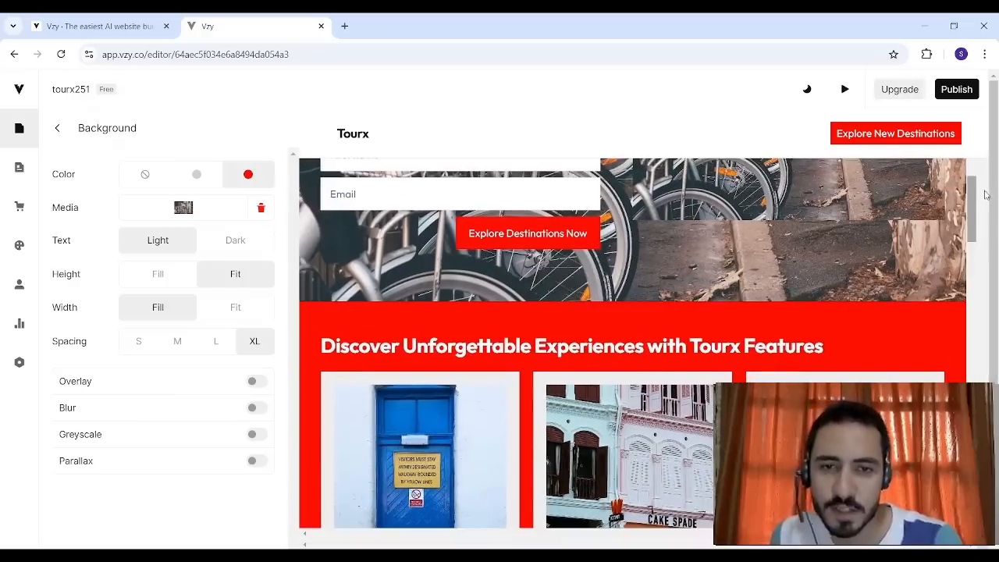
scroll(975, 234, down, 3)
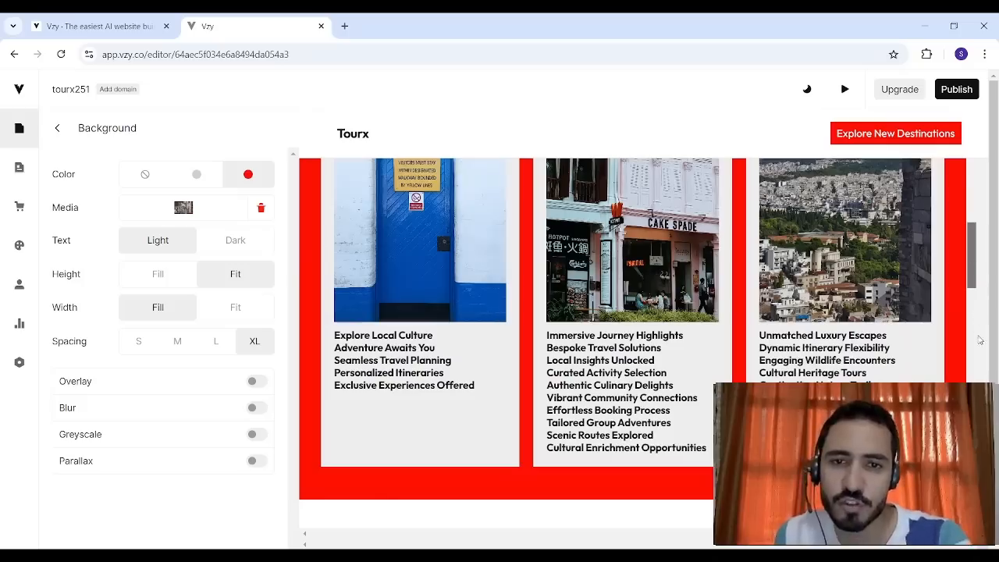
scroll(969, 305, down, 5)
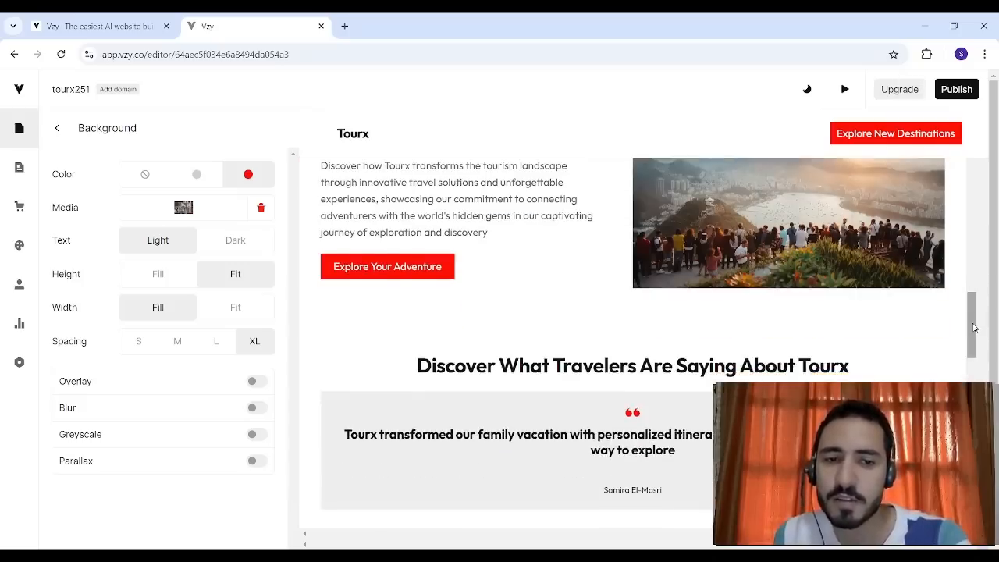
scroll(974, 331, down, 4)
drag(976, 368, 966, 177)
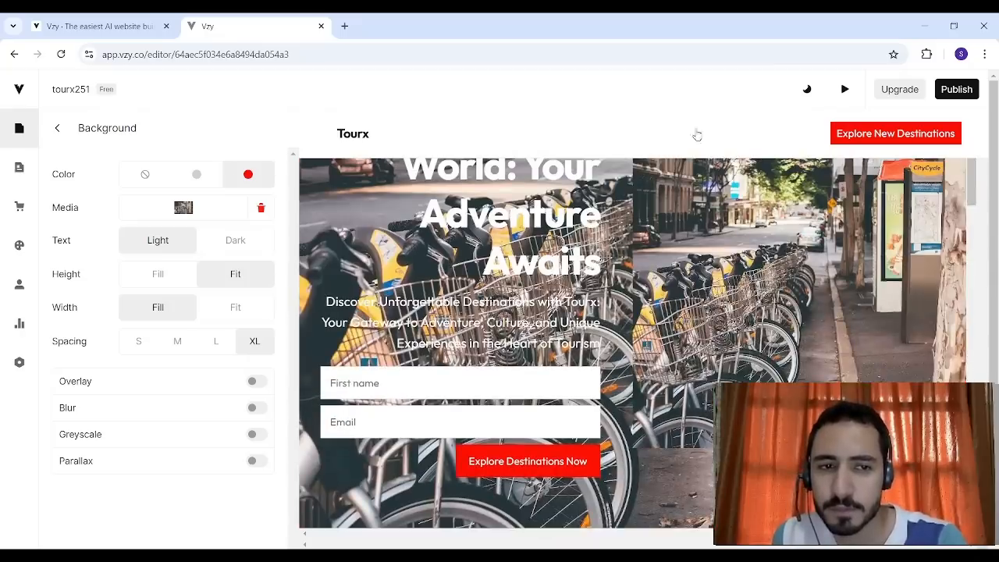
- Set the banner's background to no color with Fill width and return to the banner's style options
click(145, 174)
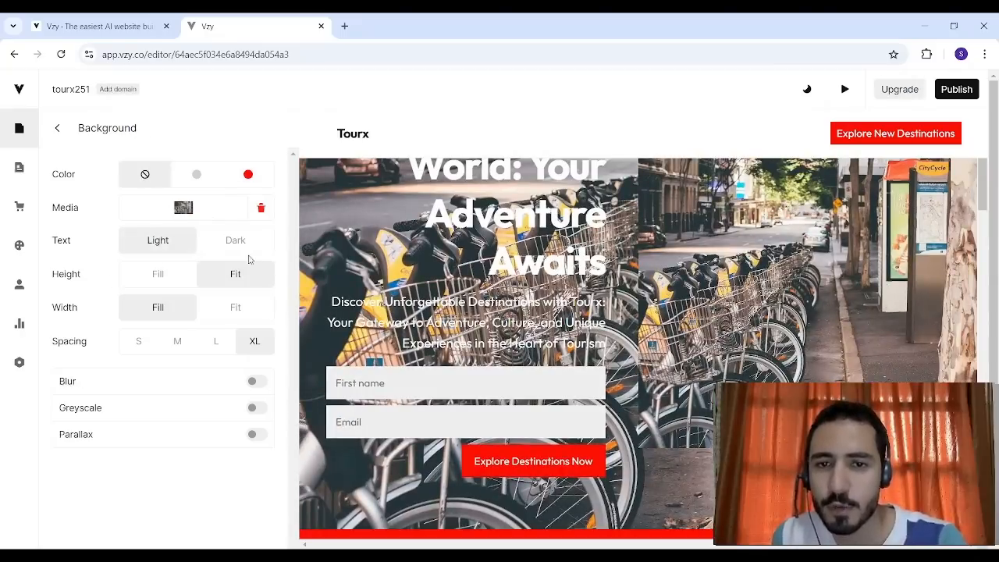
click(179, 311)
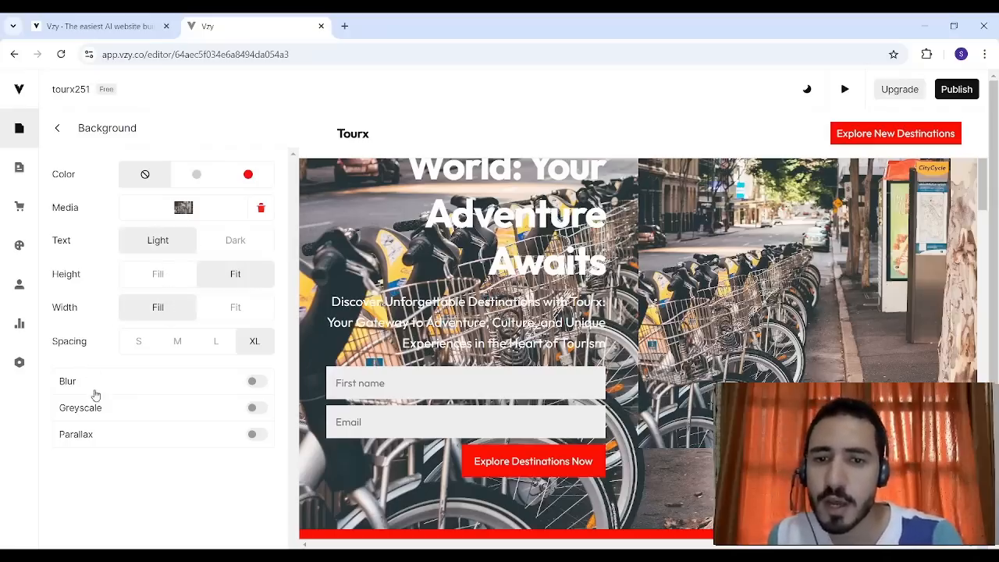
click(58, 127)
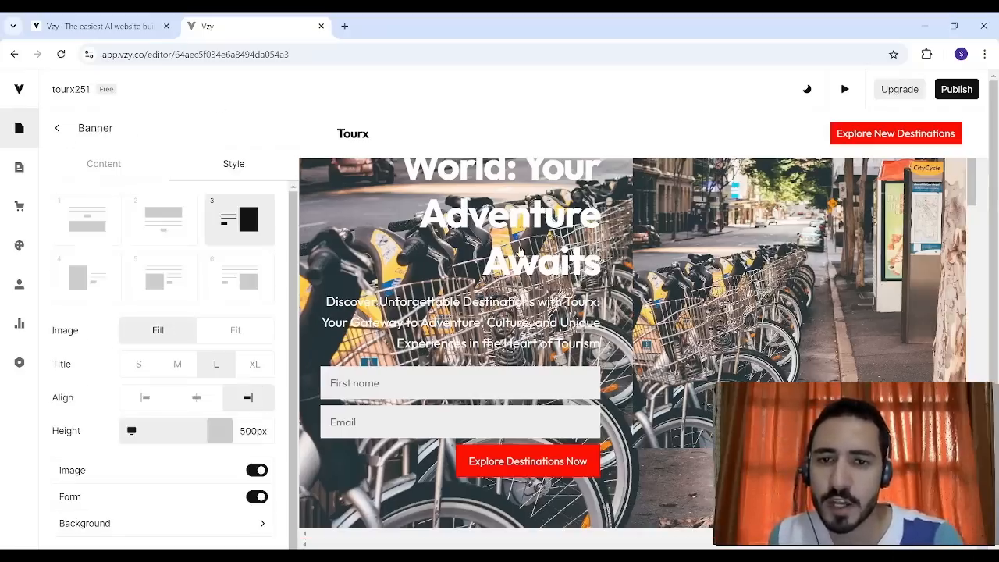
- Look at the banner's content fields, leave them, and open the Review section's style options
scroll(968, 188, up, 2)
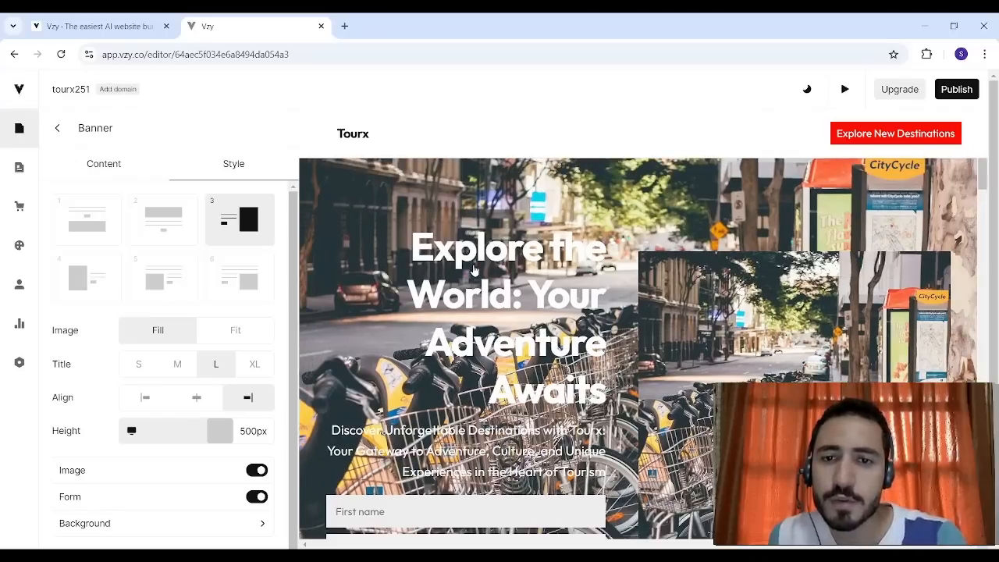
click(111, 176)
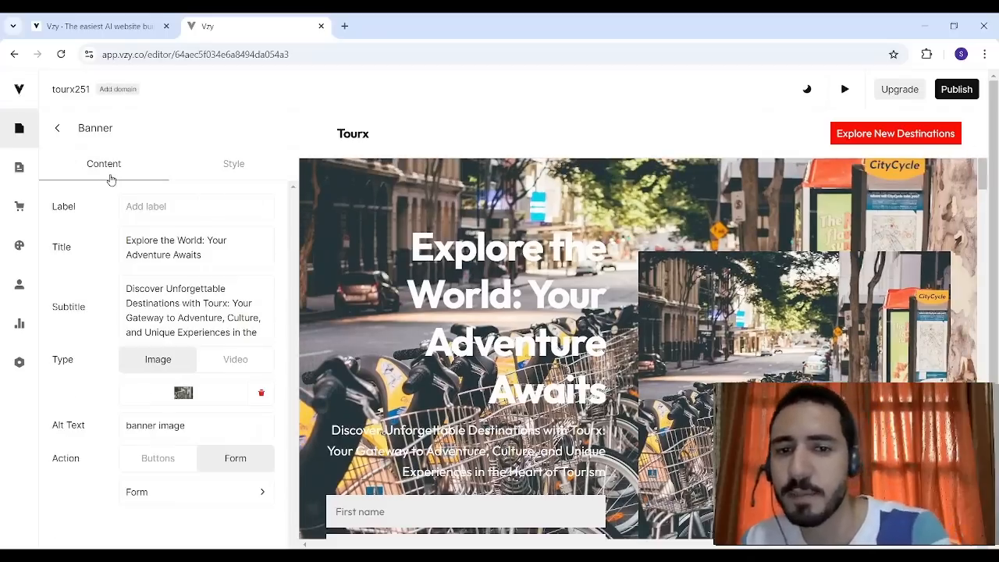
click(57, 128)
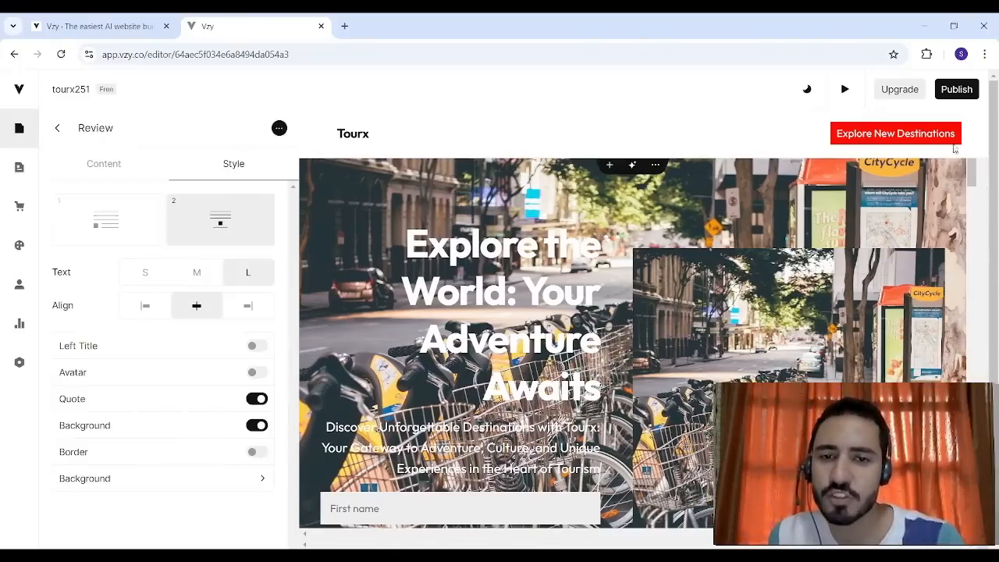
- Examine the section types that can be added at the traveler testimonials and that section's further actions, and open its content
drag(973, 171, 973, 339)
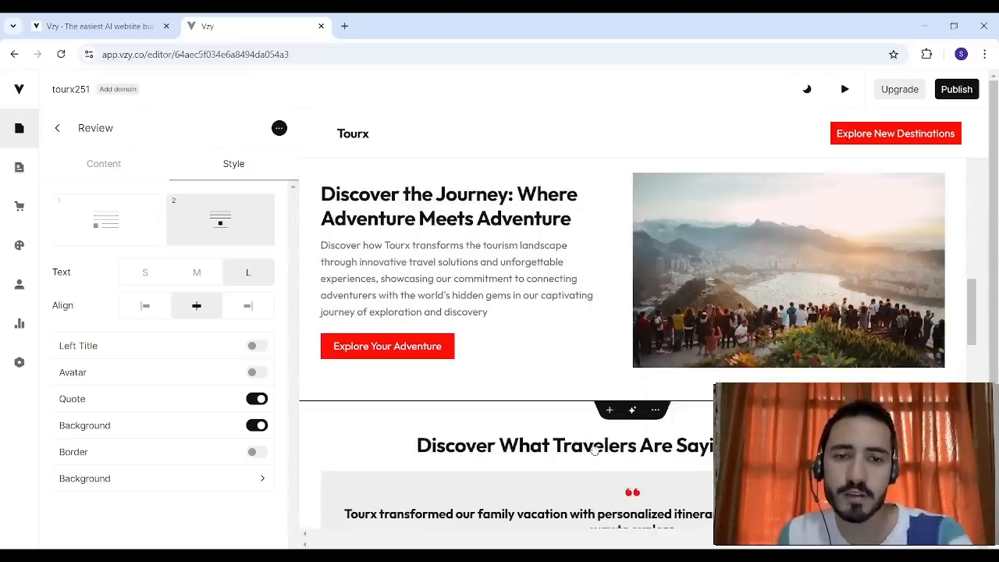
click(609, 409)
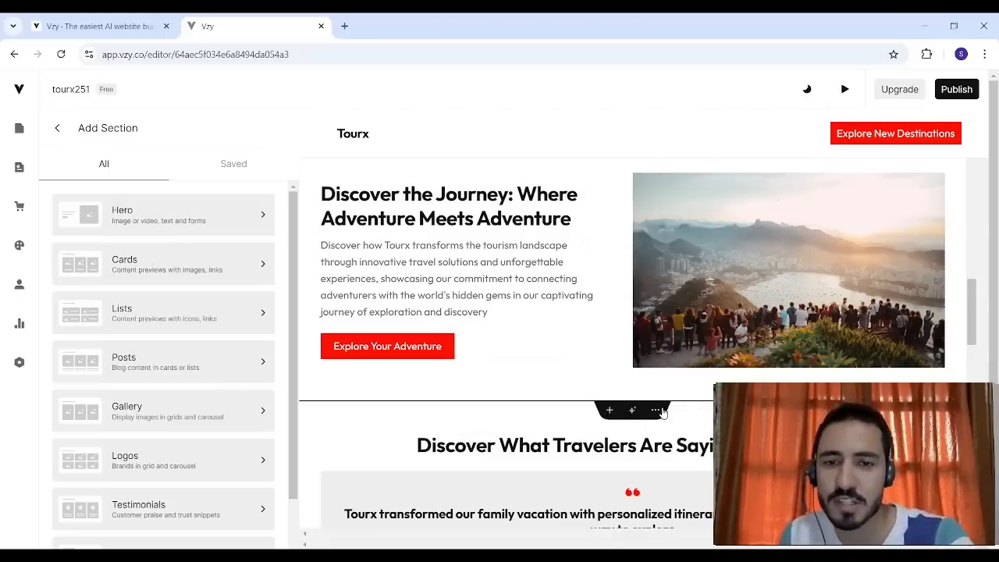
click(658, 410)
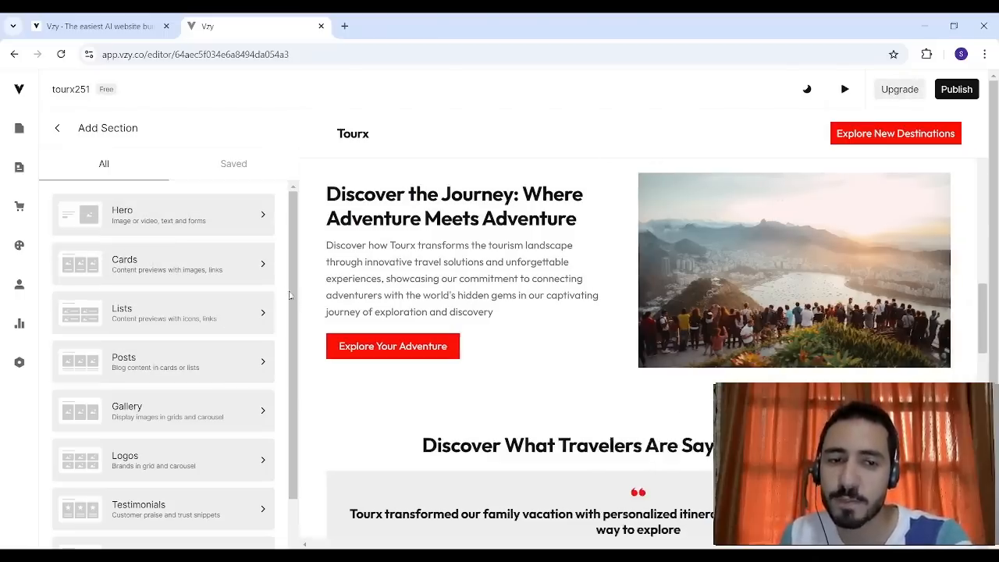
click(657, 410)
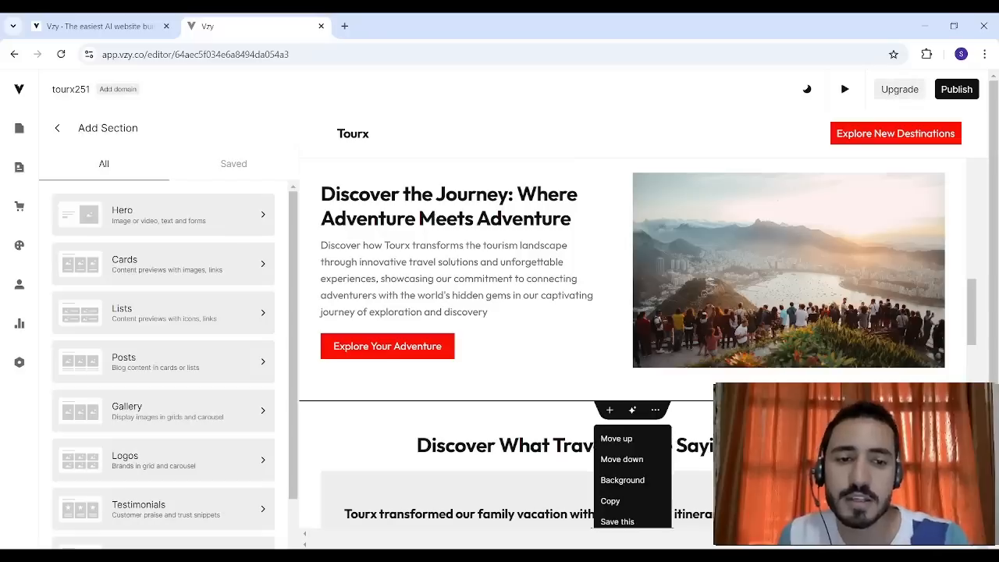
click(633, 410)
- Preview the Tourx site, look through the whole Home page, and return to its opening banner
drag(975, 296, 971, 71)
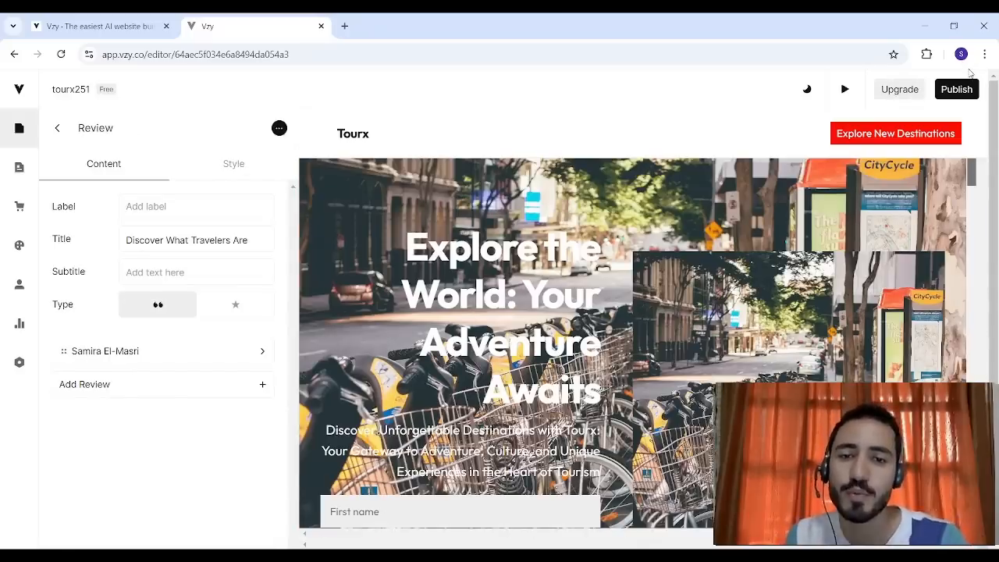
click(856, 80)
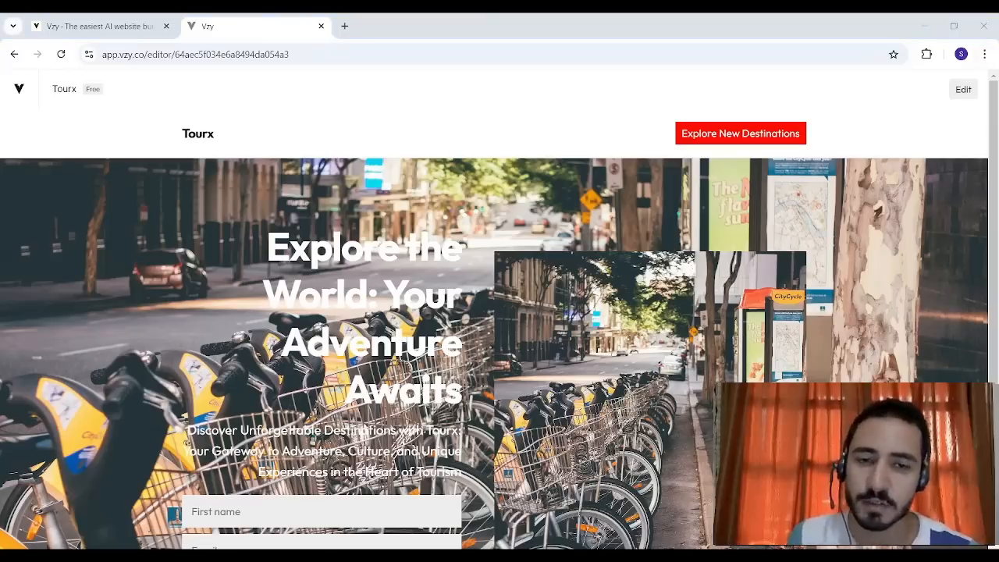
scroll(495, 353, down, 10)
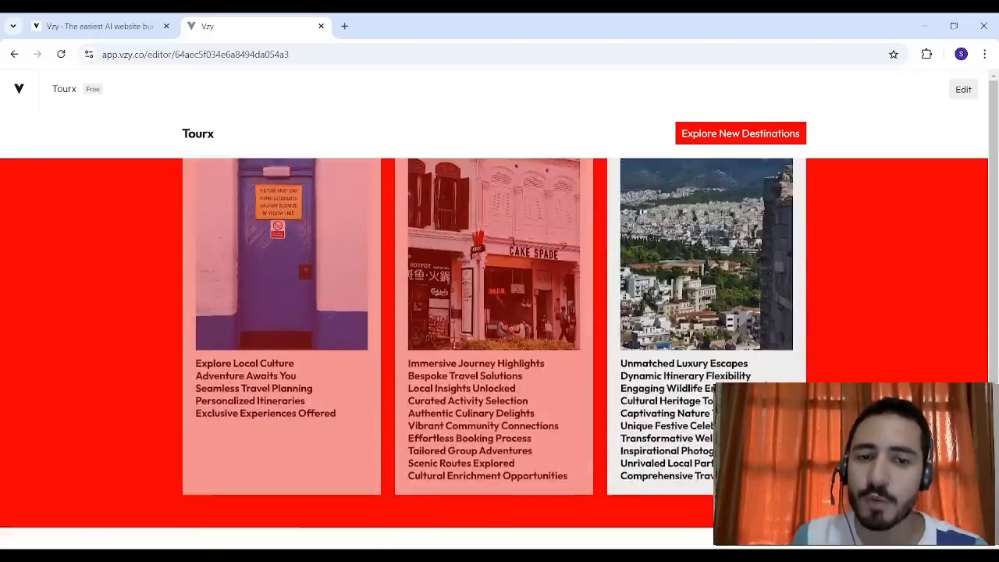
scroll(494, 354, down, 15)
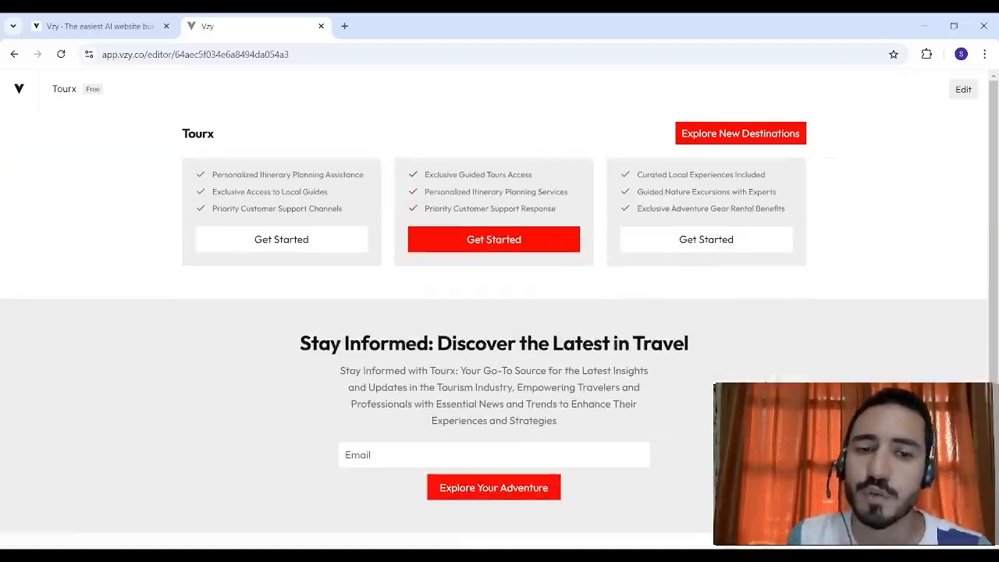
scroll(494, 353, down, 5)
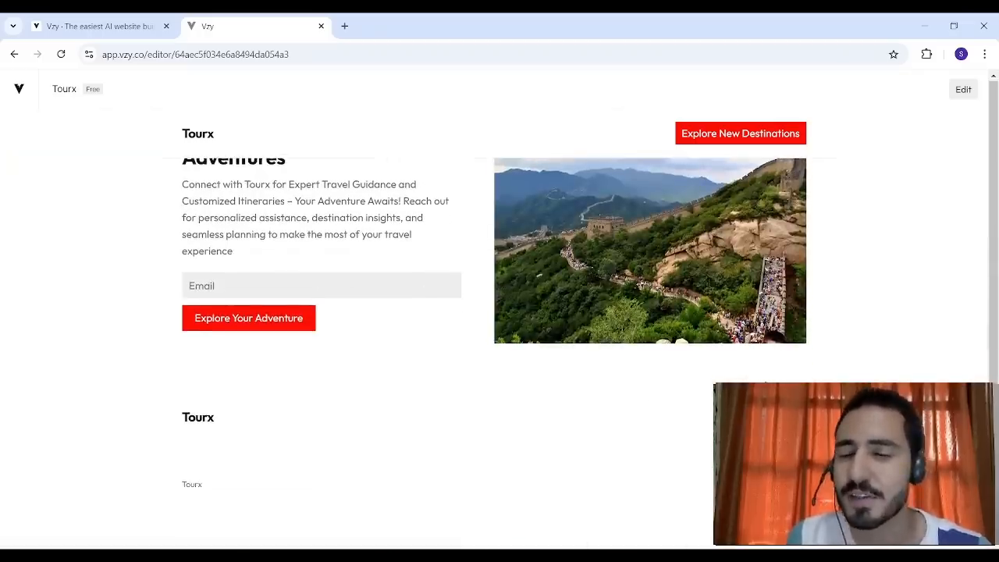
scroll(494, 353, up, 15)
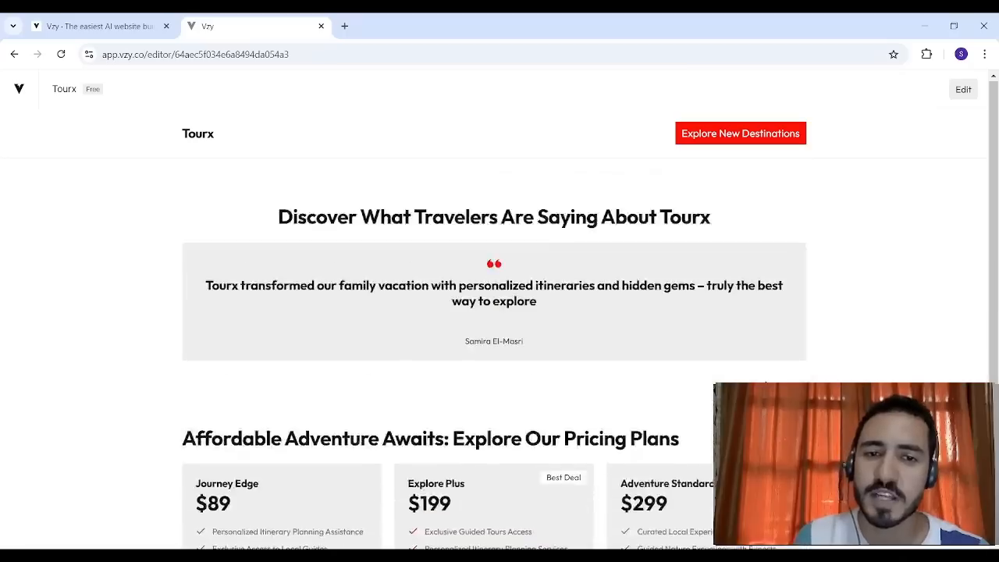
scroll(494, 354, up, 10)
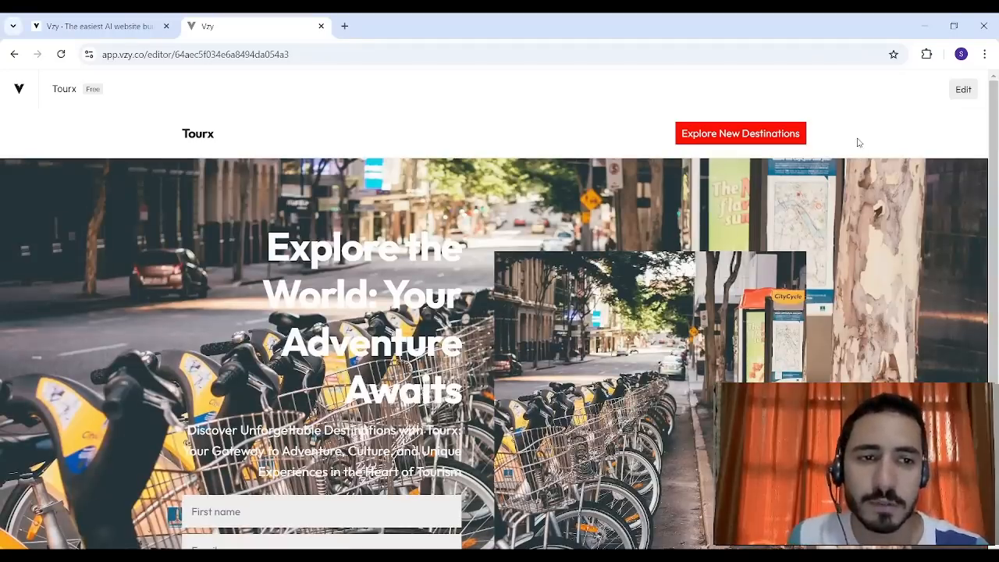
- Leave the preview, start publishing the Tourx site, and compare the Pro and Basic plans
click(963, 91)
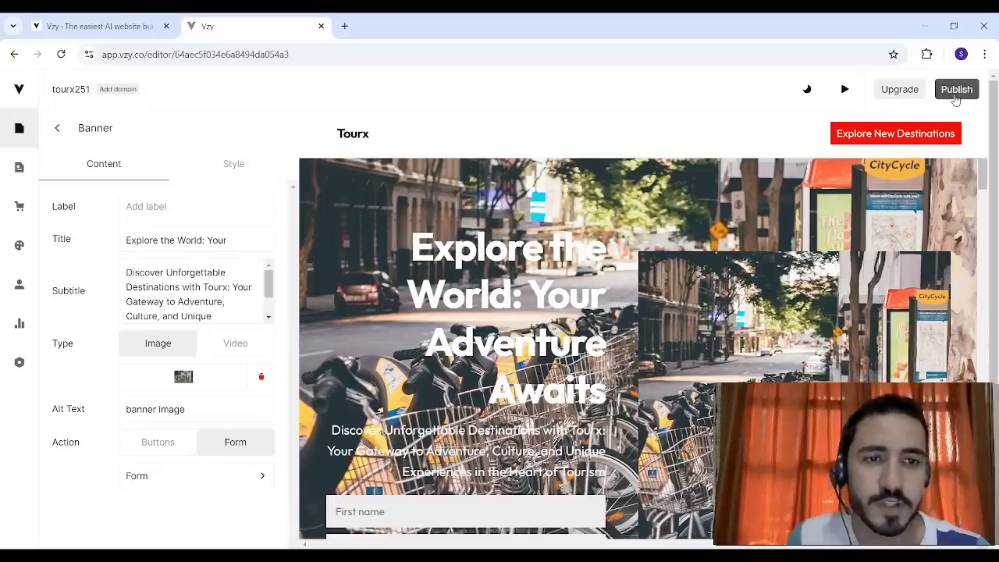
click(960, 93)
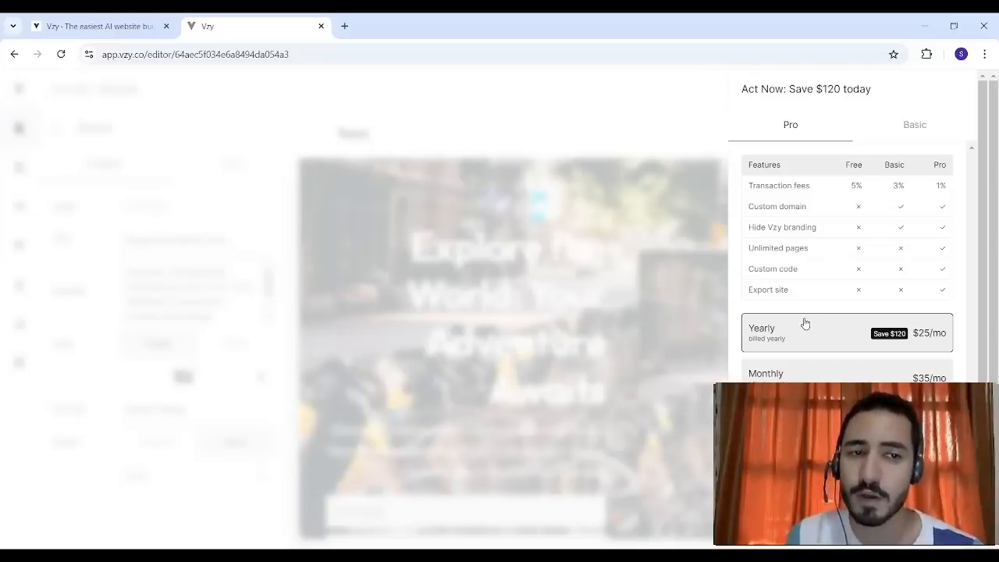
click(914, 127)
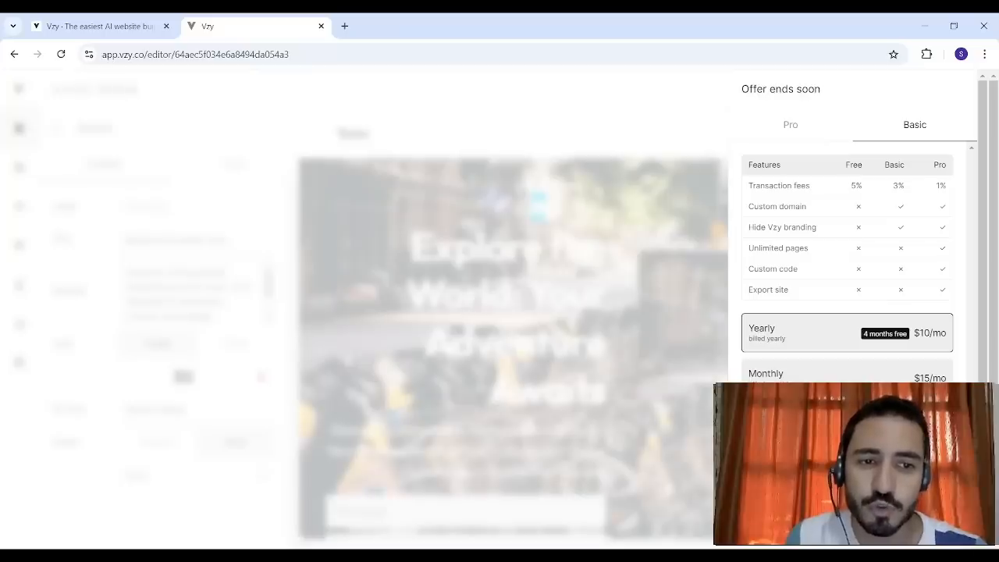
- Publish the site on the free domain tourx251.vzy.io, keeping the offered page settings
click(857, 522)
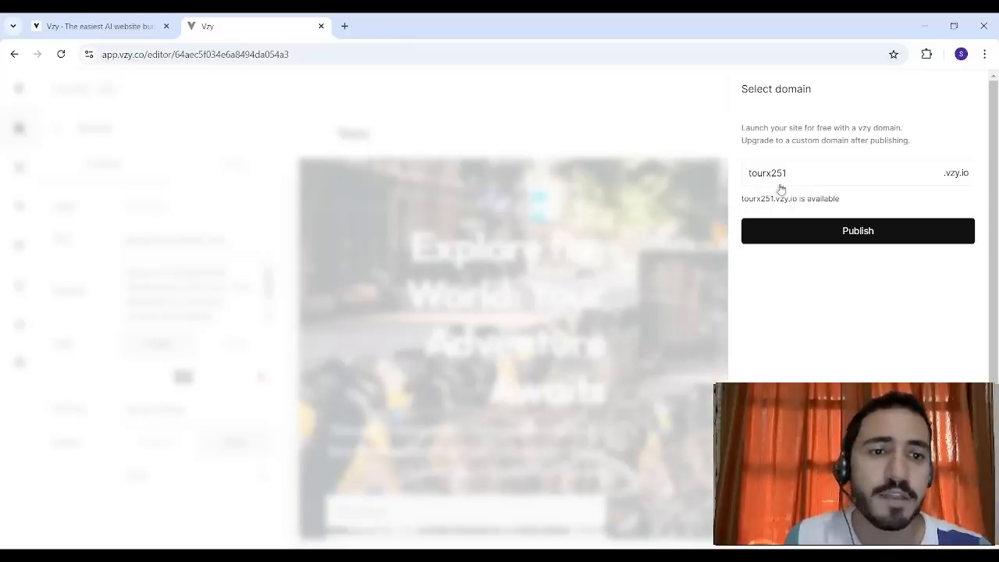
click(858, 231)
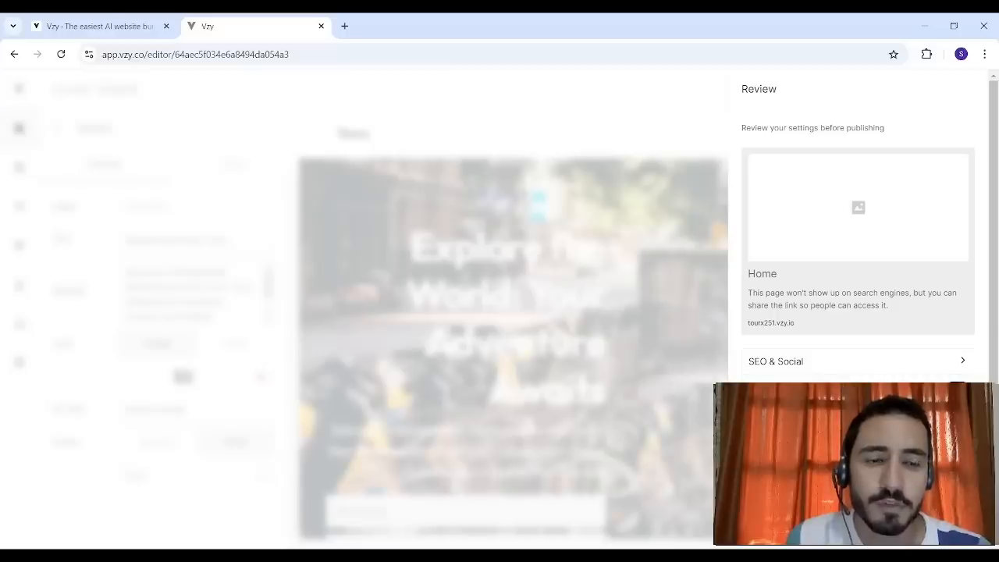
click(858, 428)
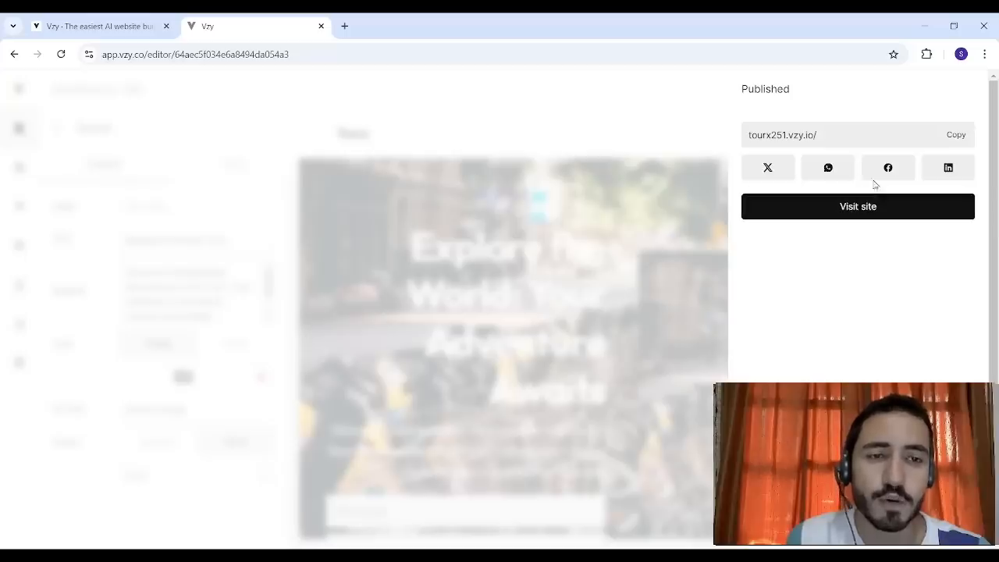
- Copy the published site's address and open tourx251.vzy.io in a new browser tab
click(954, 137)
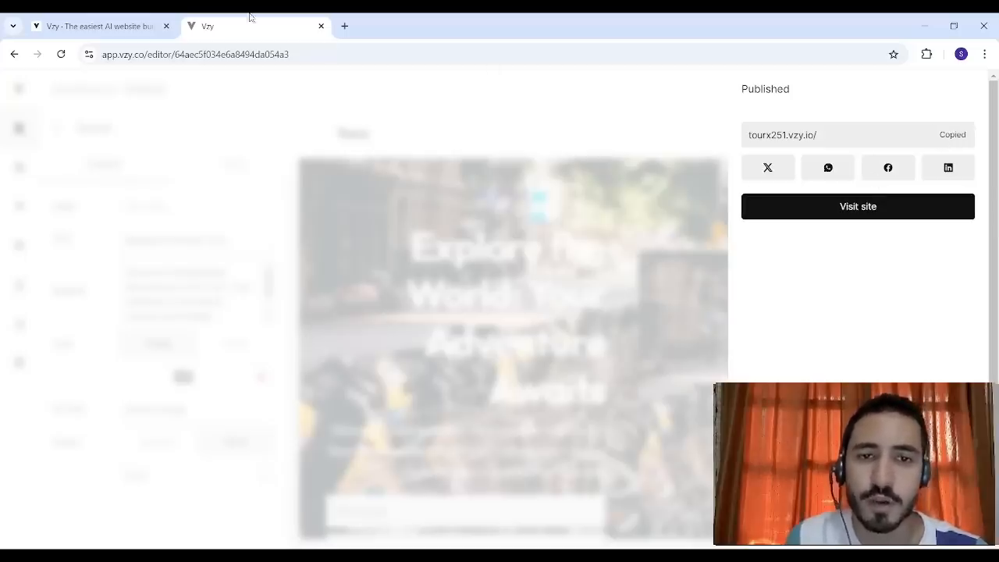
click(347, 26)
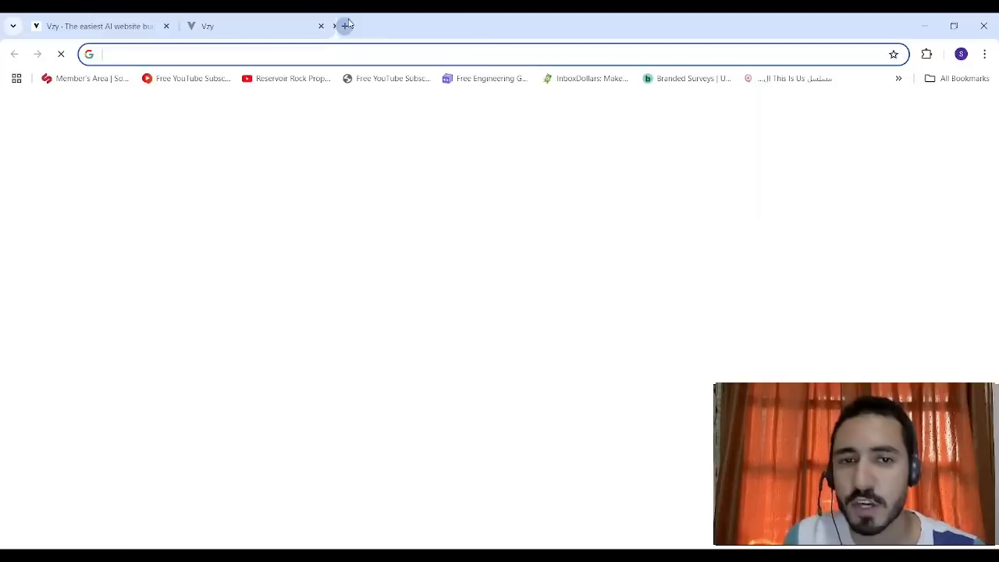
key(ctrl+v)
key(Return)
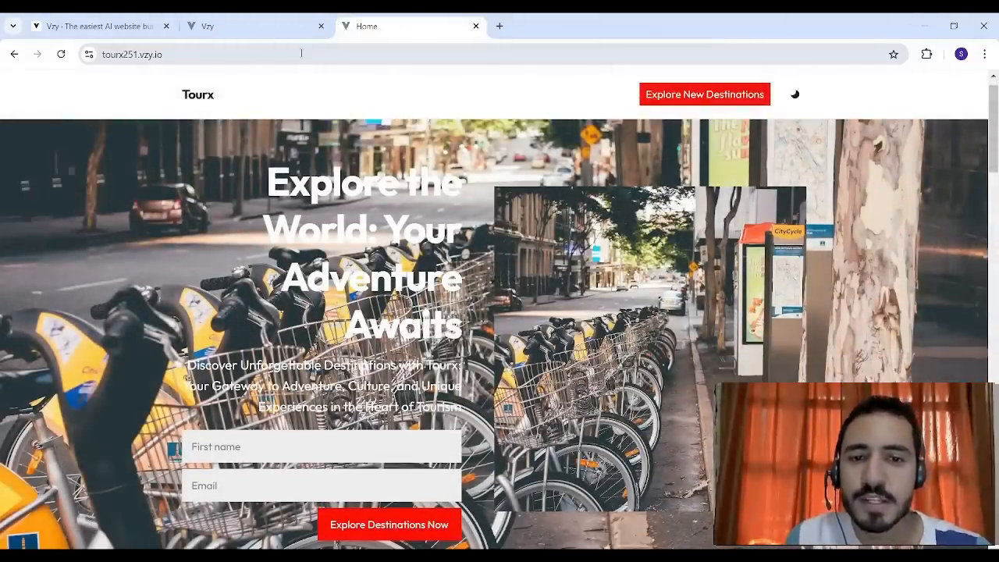
- Look through the published Home page down to its footer and return to the opening banner
key(Page_Down)
key(Page_Down)
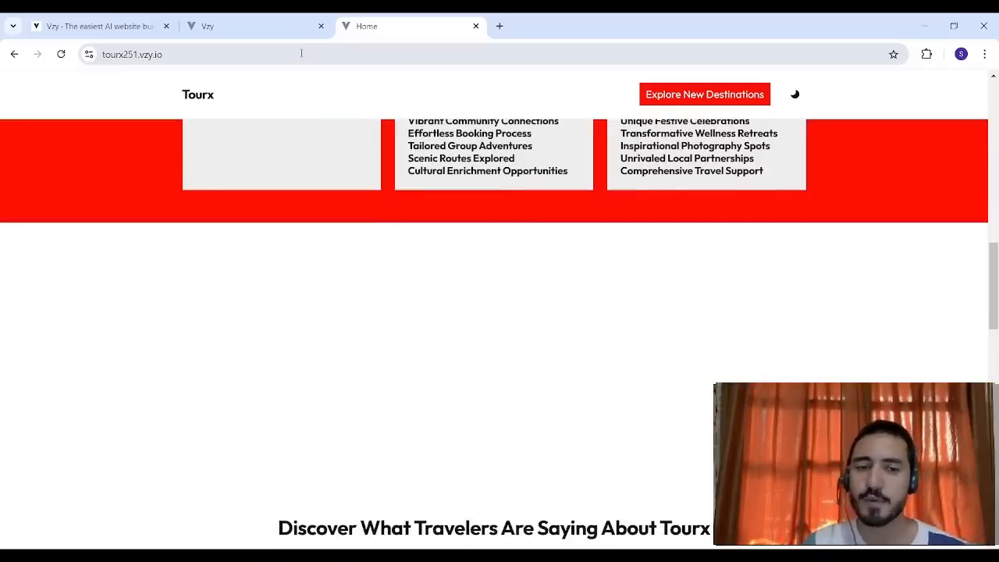
key(Page_Down)
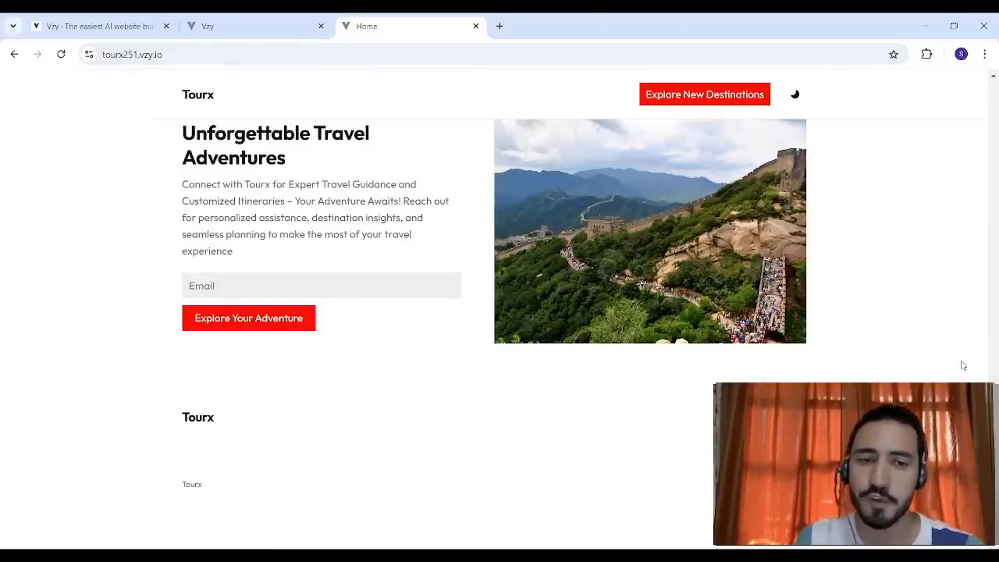
drag(993, 473, 975, 77)
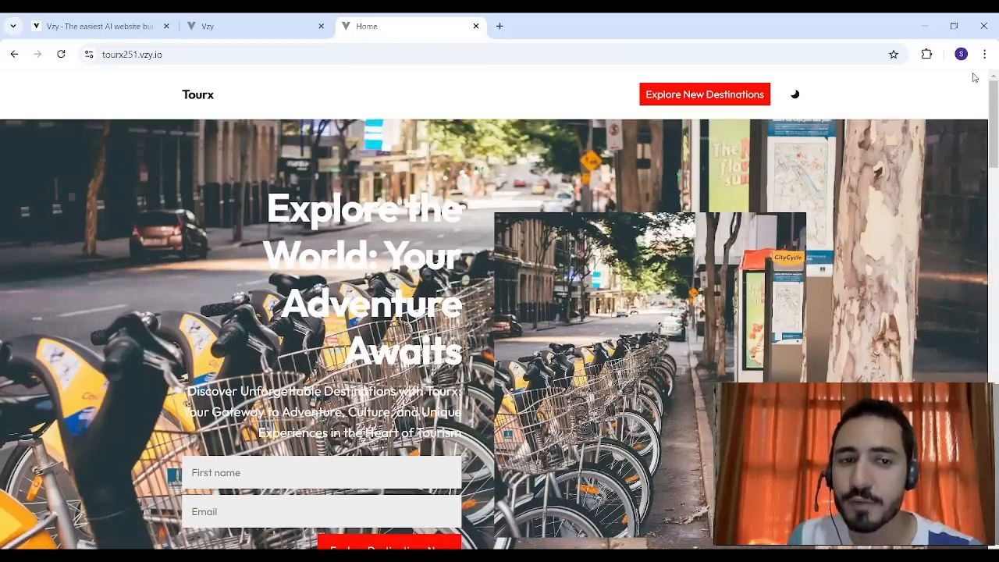